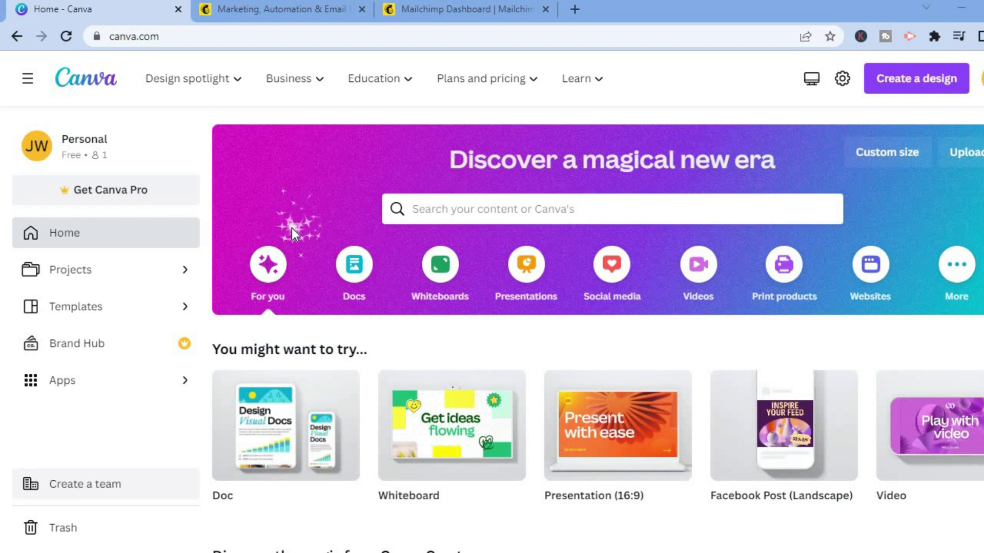
- Search Canva's templates for 'email' and pick the 'email marketing' suggestion
left_click(442, 214)
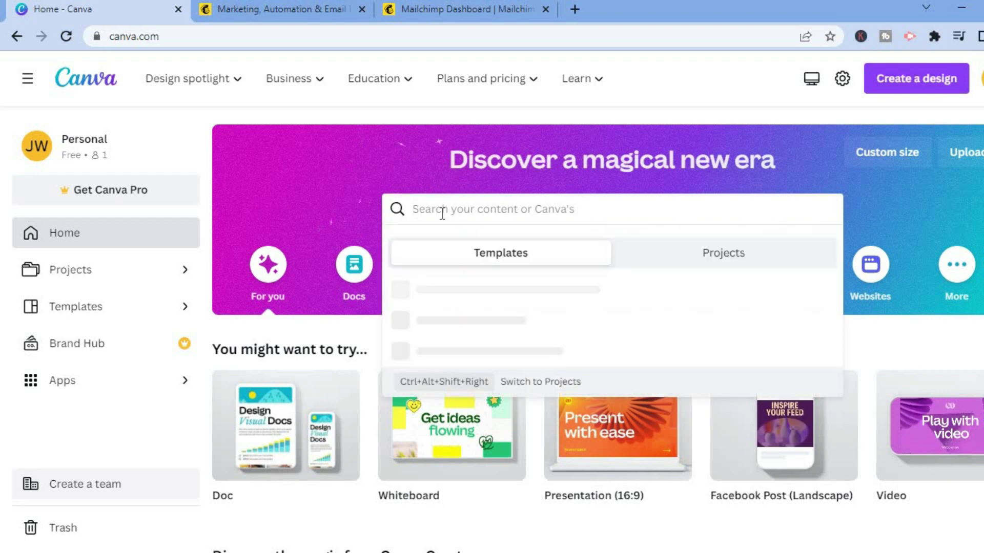
type("e")
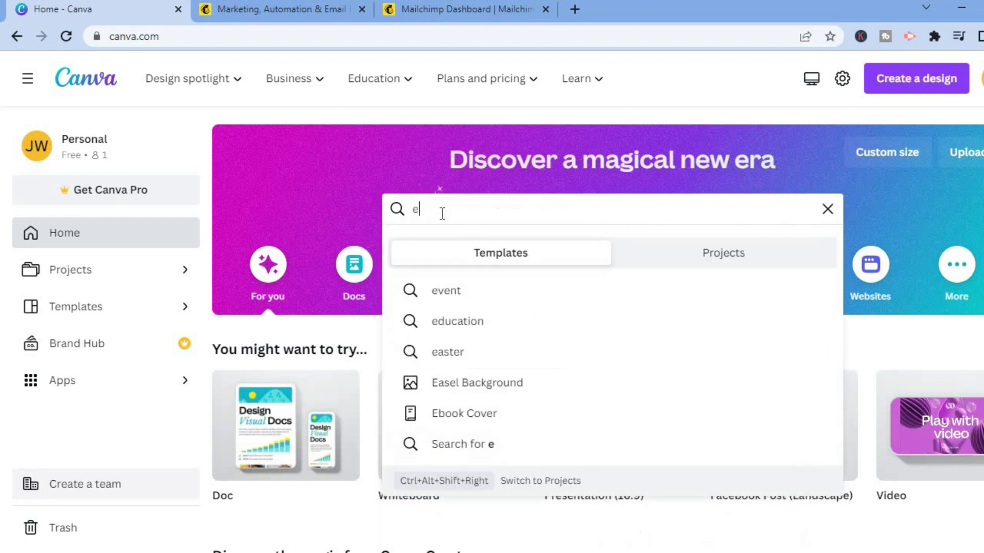
type("mail")
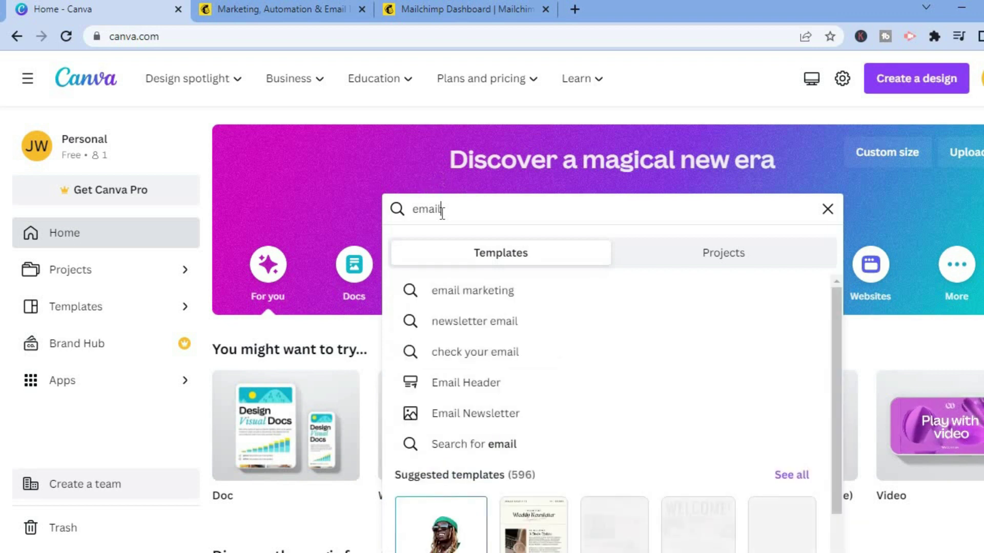
left_click(460, 296)
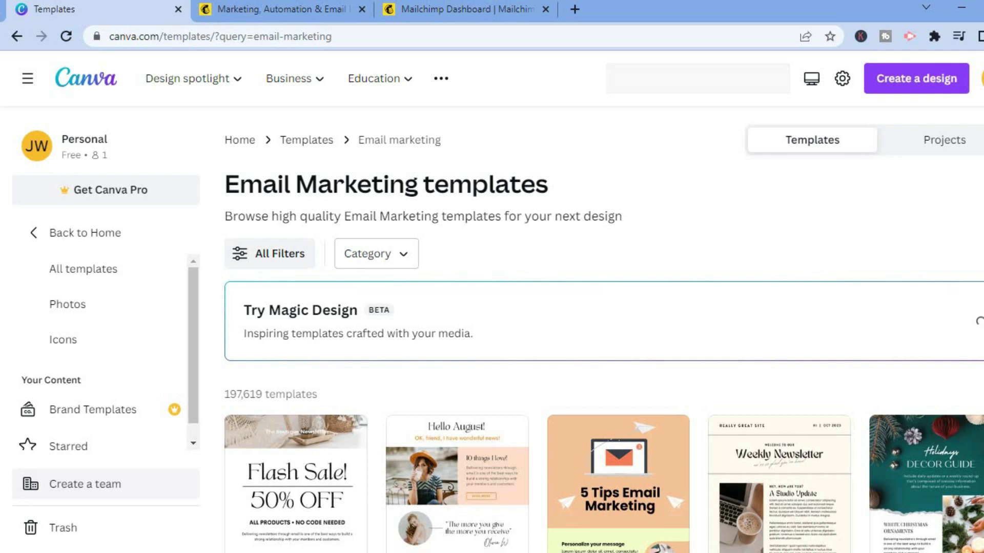
- Scroll the email marketing results down to the Red and Violet Vibrant newsletter template
scroll(603, 334, "down", 1)
scroll(604, 334, "down", 2)
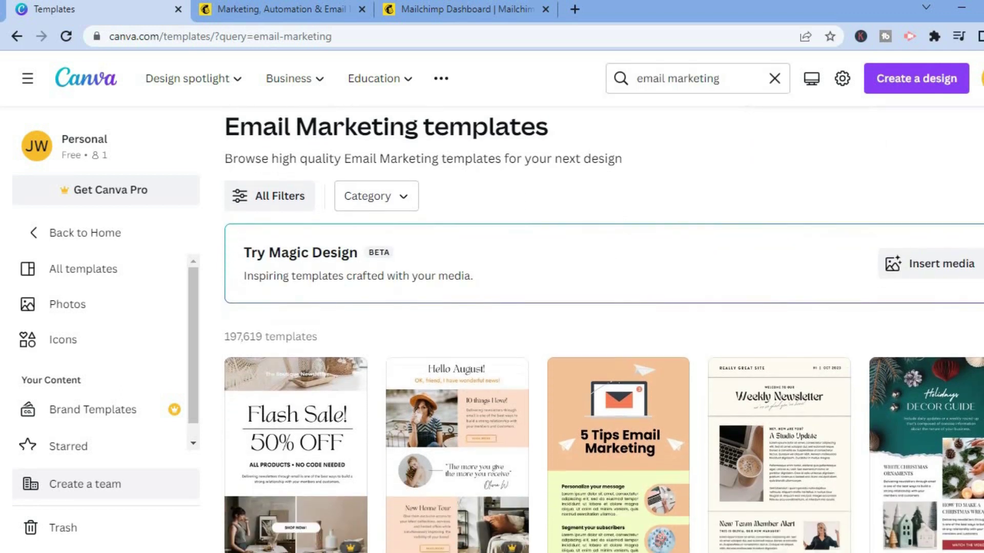
scroll(603, 335, "down", 5)
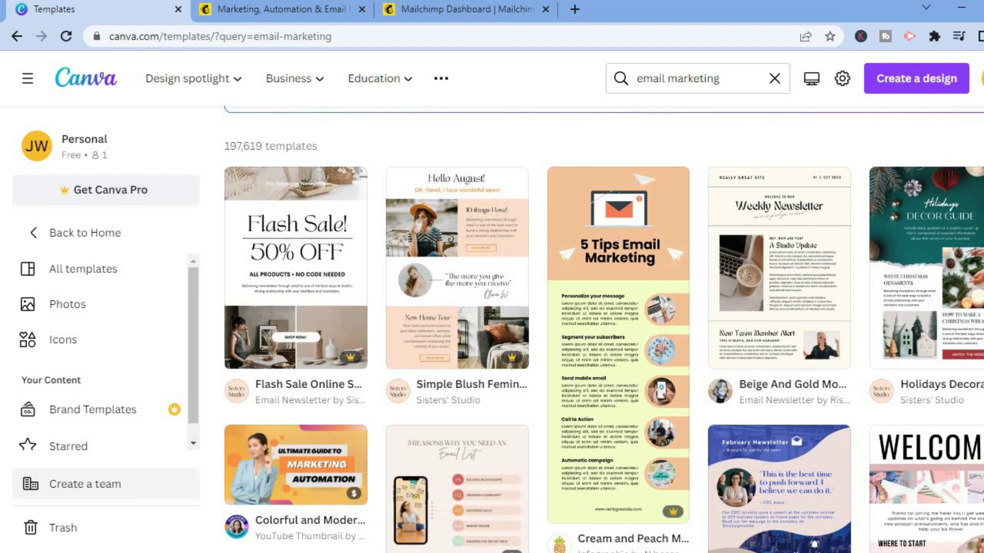
scroll(604, 329, "down", 6)
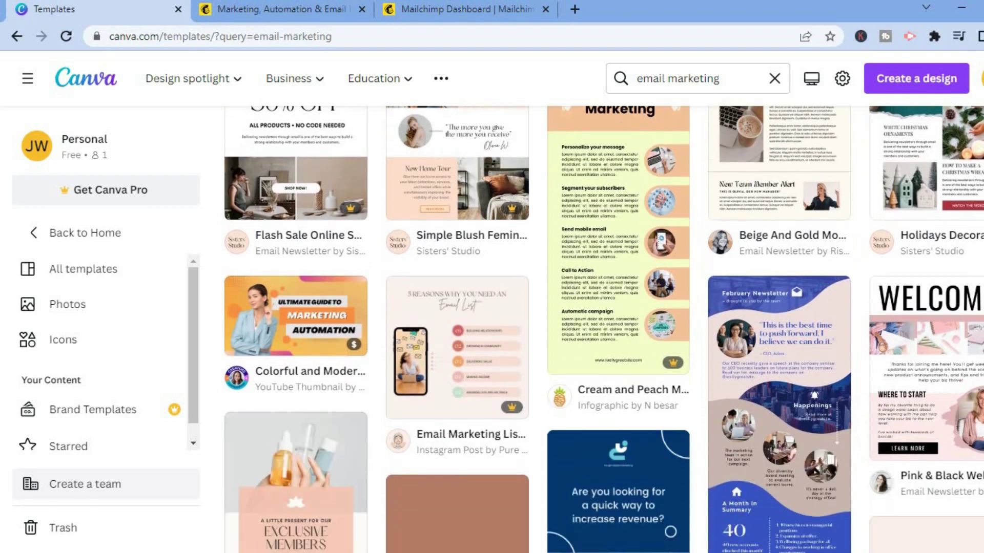
scroll(603, 329, "down", 2)
scroll(603, 329, "up", 8)
scroll(603, 329, "up", 2)
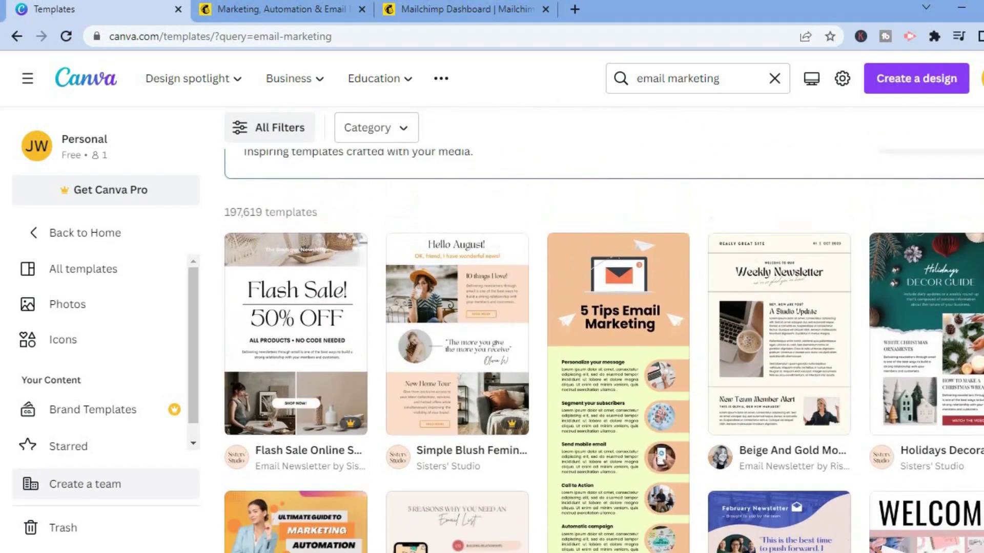
scroll(603, 330, "down", 4)
scroll(603, 330, "down", 4)
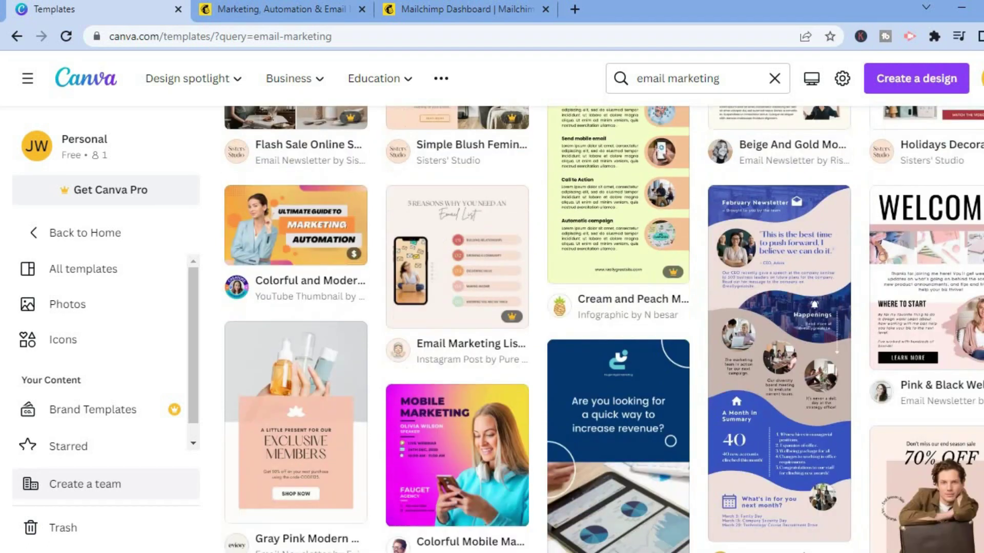
scroll(603, 330, "down", 5)
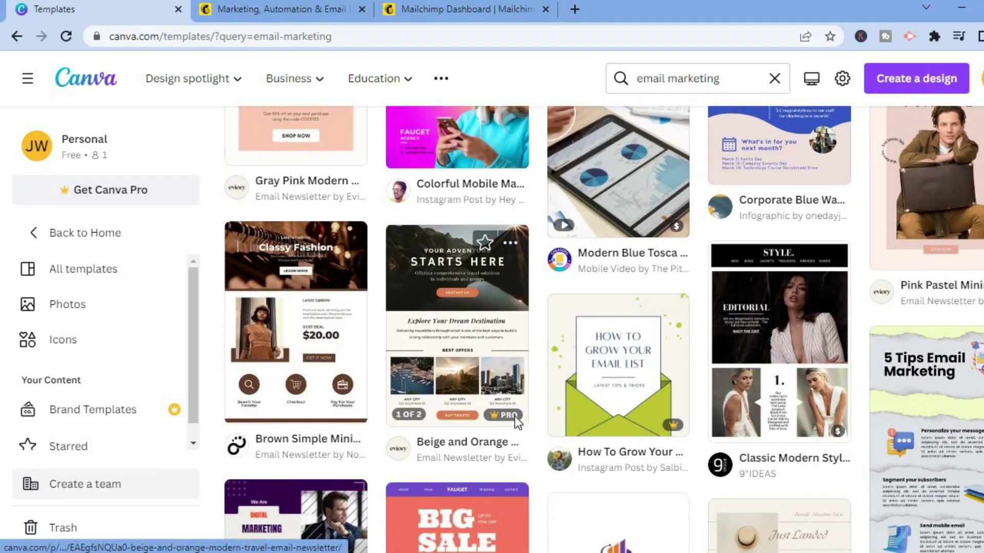
mouse_move(497, 416)
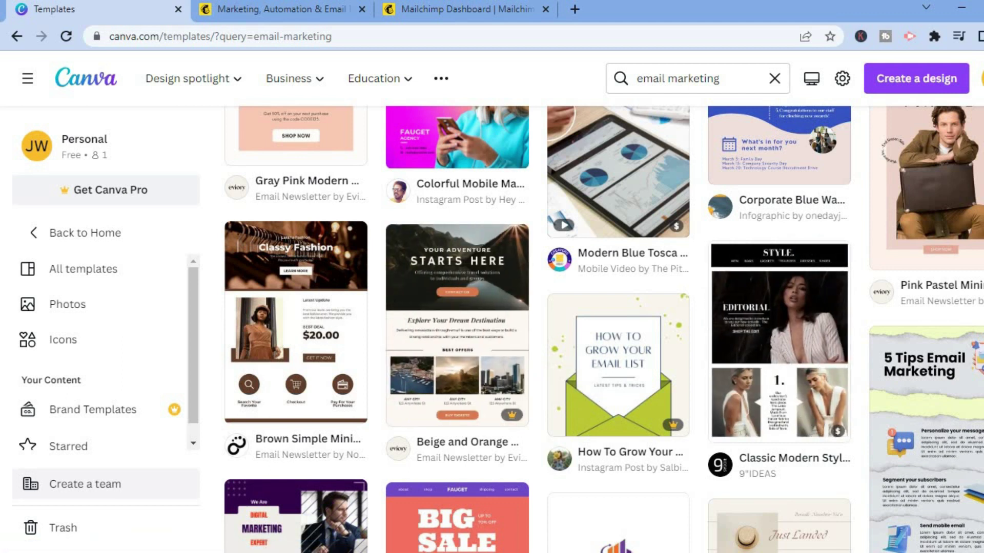
scroll(323, 142, "down", 5)
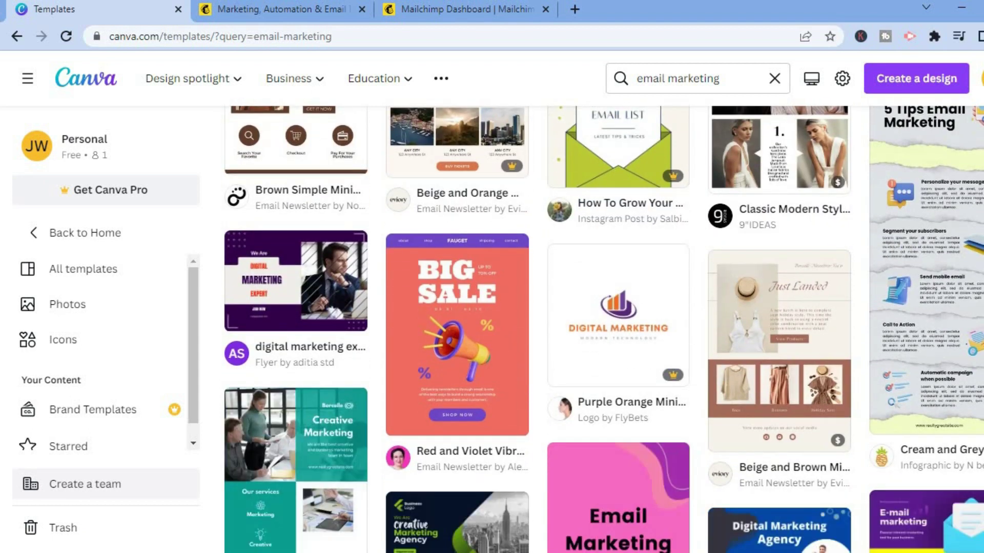
scroll(670, 347, "down", 1)
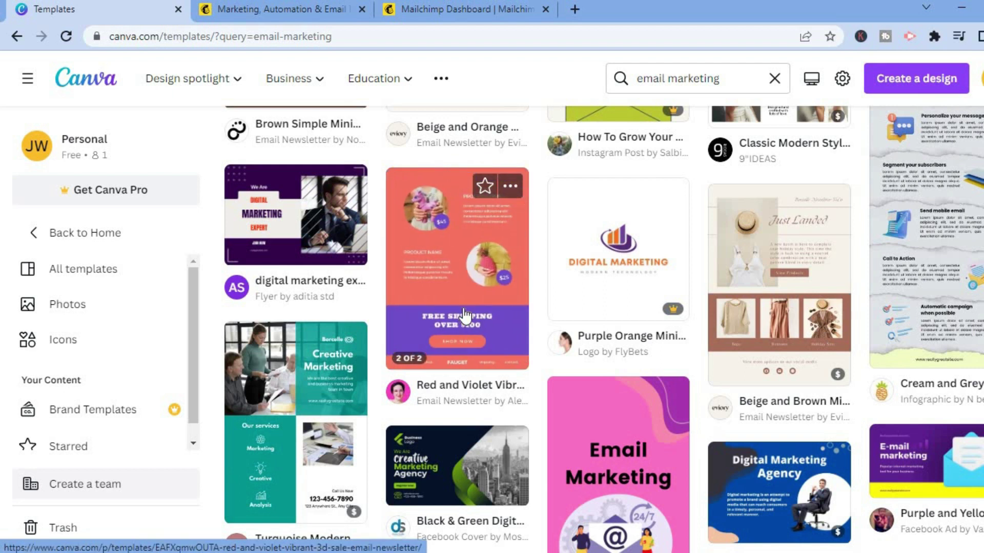
- Preview both pages of the Red and Violet Vibrant 3D Sale newsletter, then customize it
left_click(463, 310)
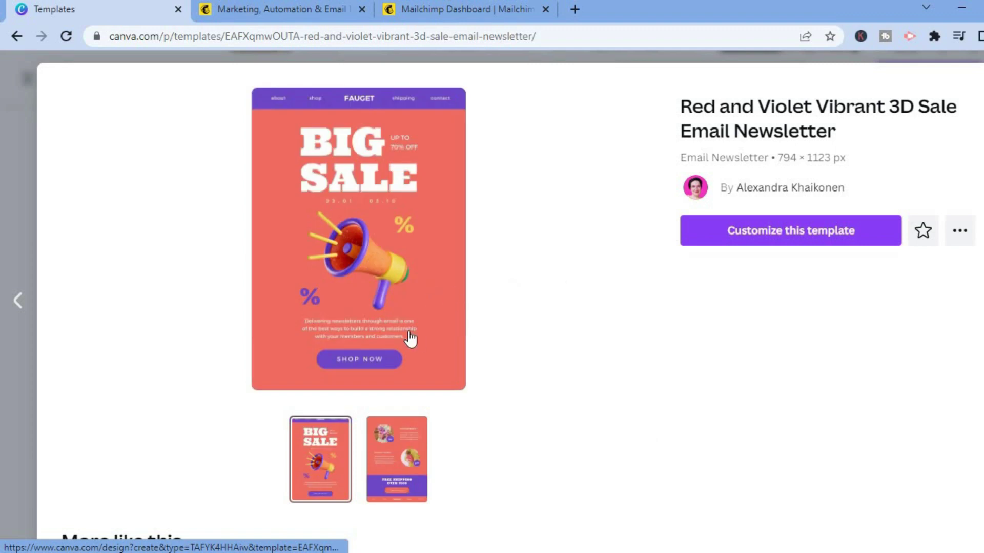
left_click(393, 448)
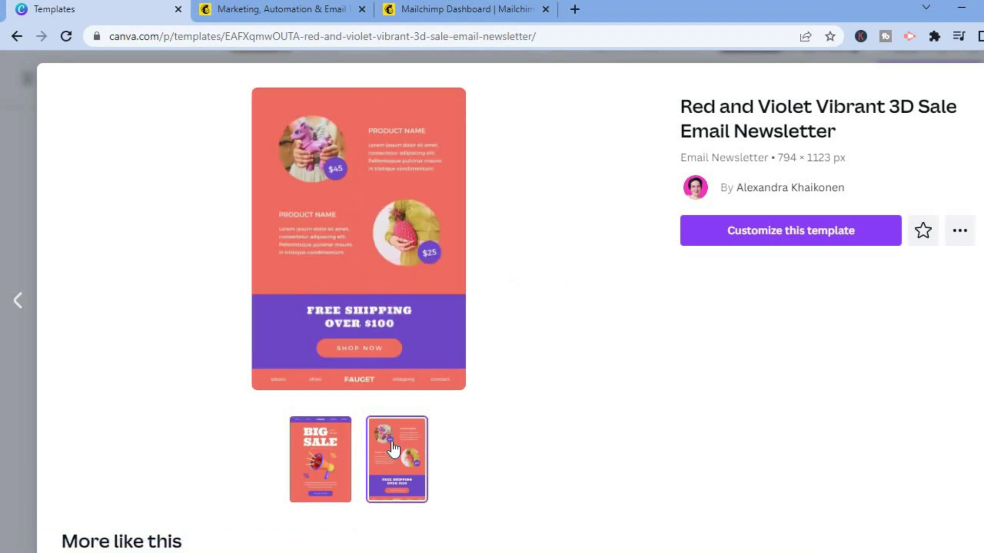
left_click(338, 455)
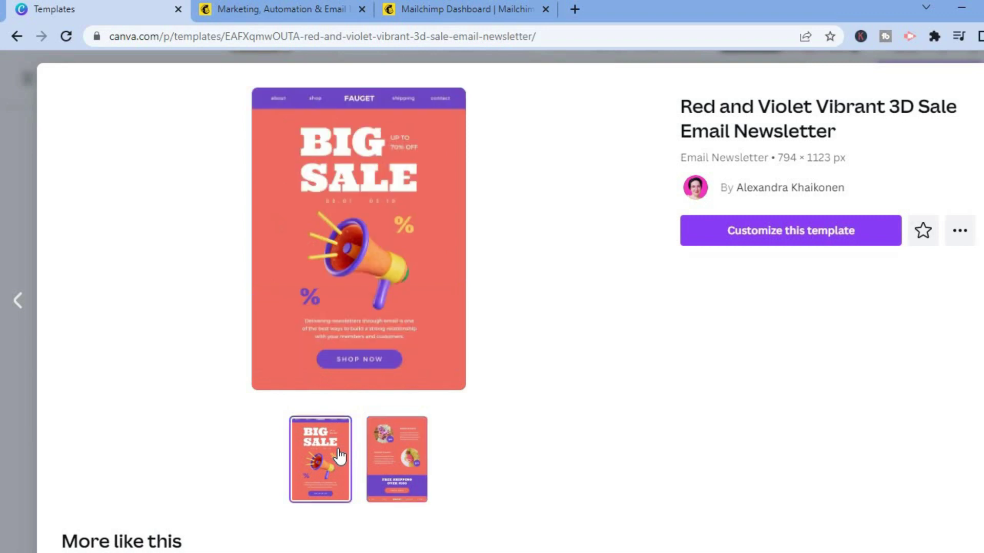
left_click(771, 241)
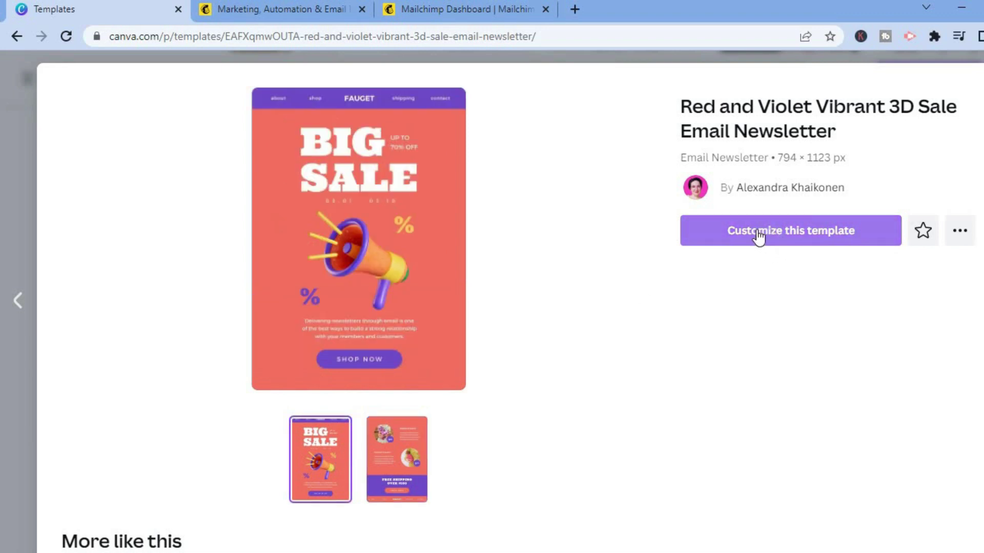
left_click(764, 235)
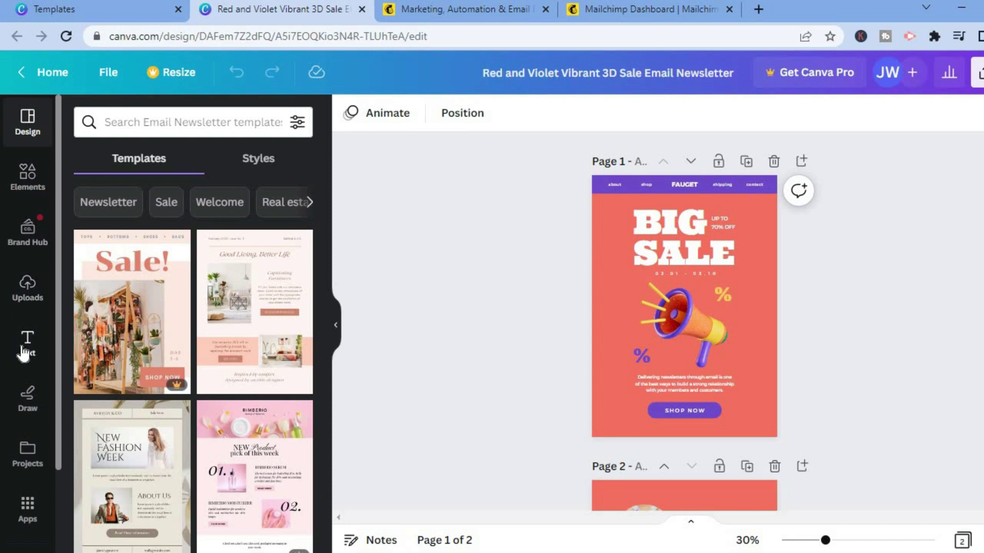
- Change page 1's background from coral to the yellow document colour #fbcd57
left_click_drag(57, 423, 54, 500)
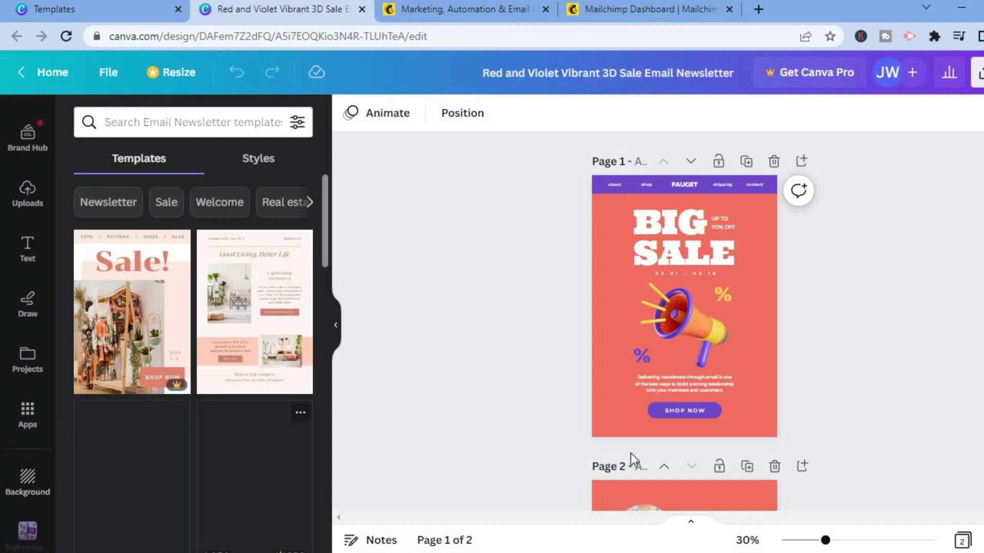
left_click(752, 415)
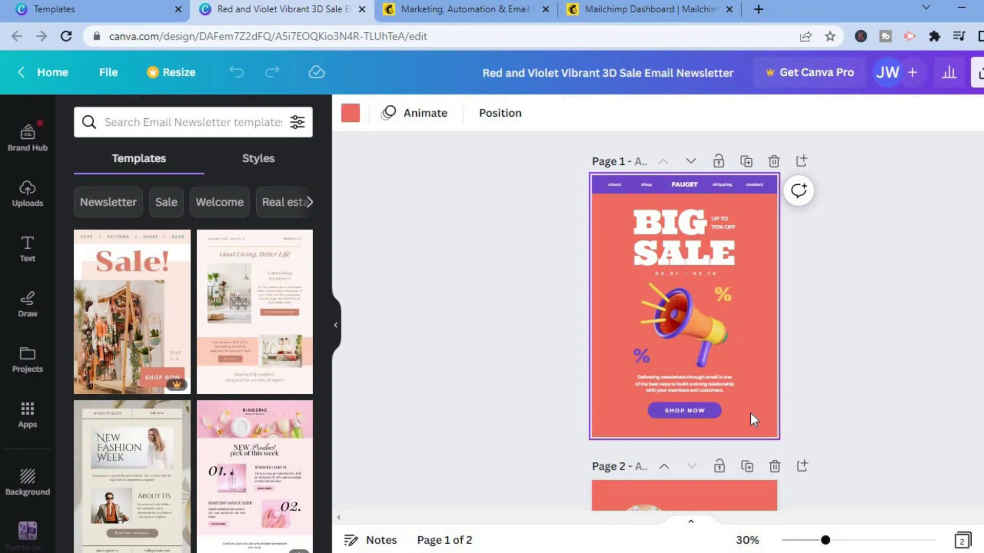
left_click_drag(414, 214, 761, 421)
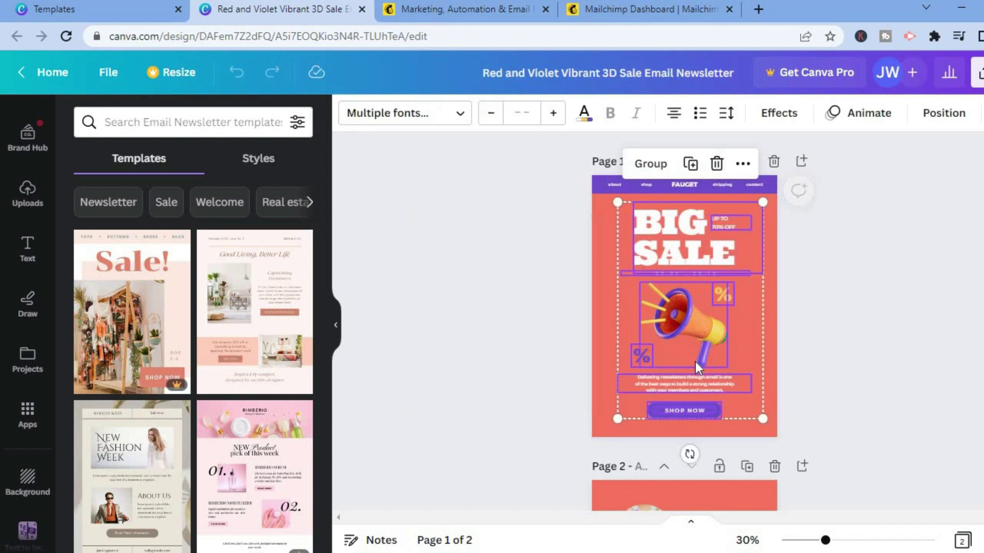
left_click(767, 427)
left_click_drag(393, 184, 666, 425)
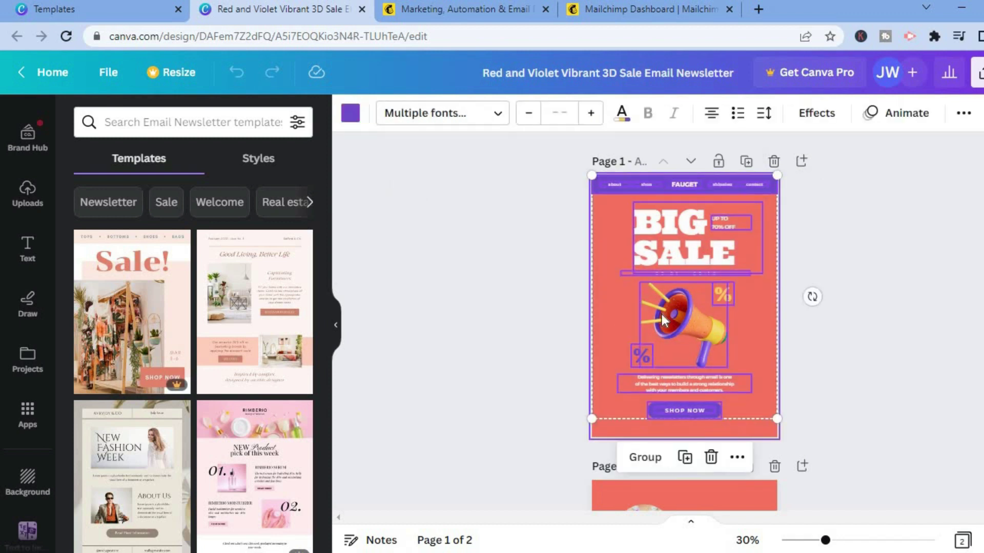
left_click(766, 433)
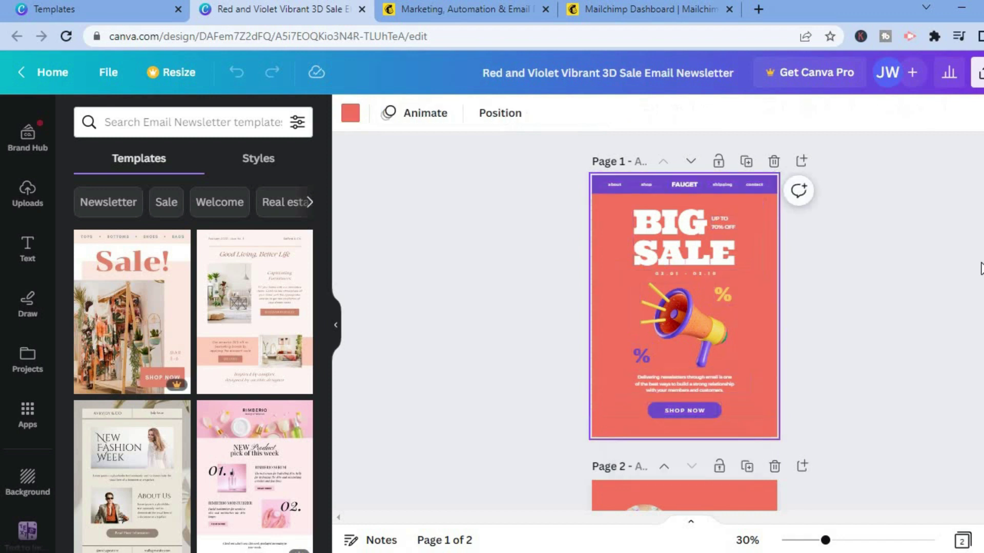
left_click(350, 121)
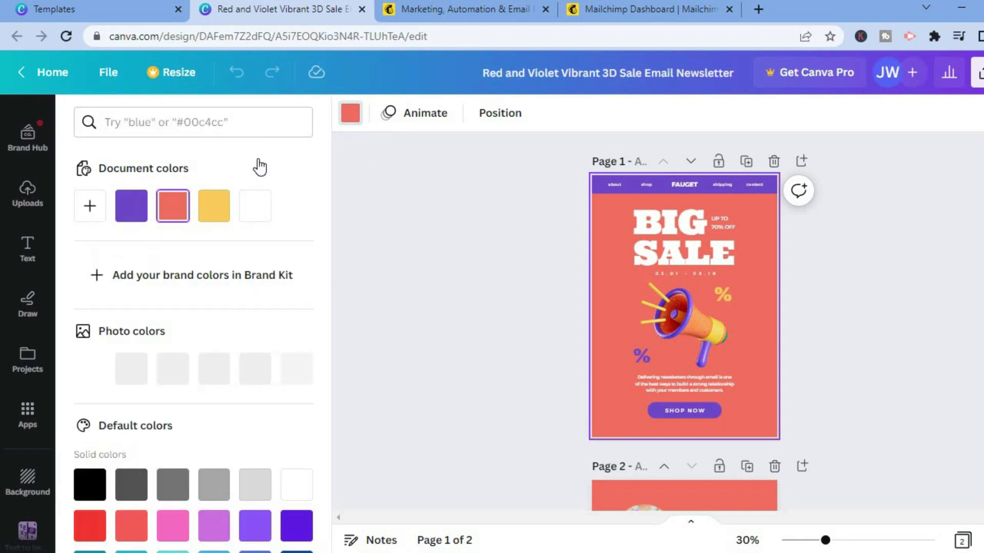
left_click(205, 218)
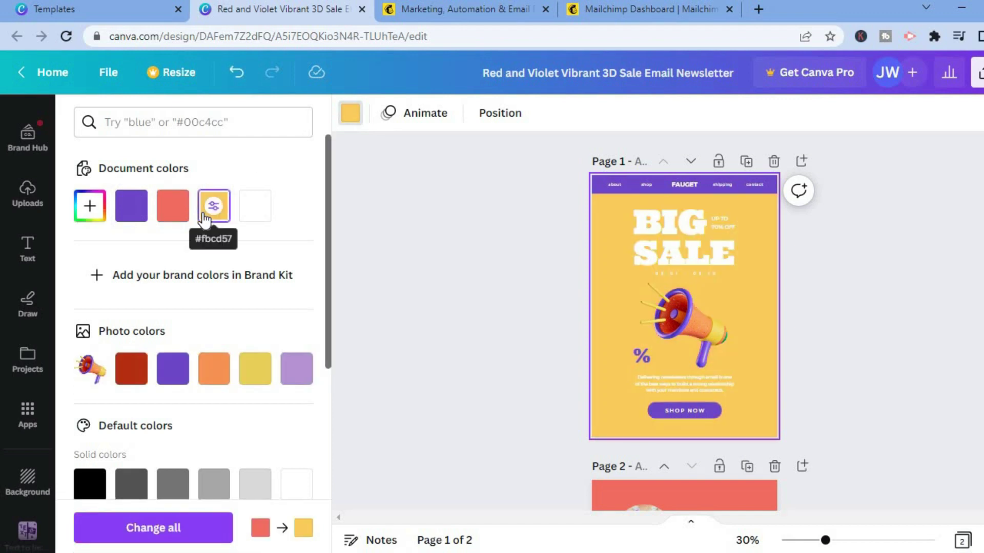
left_click(446, 323)
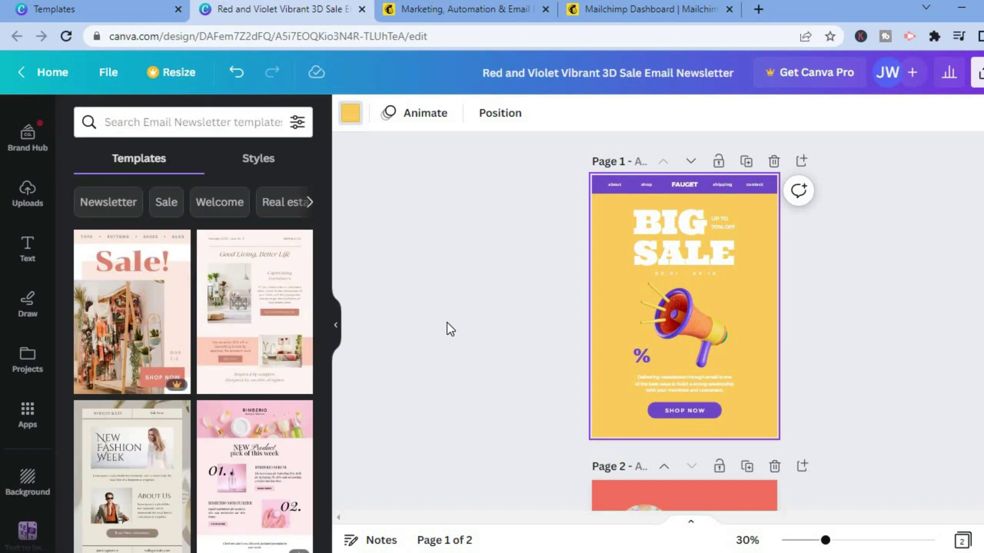
left_click(691, 253)
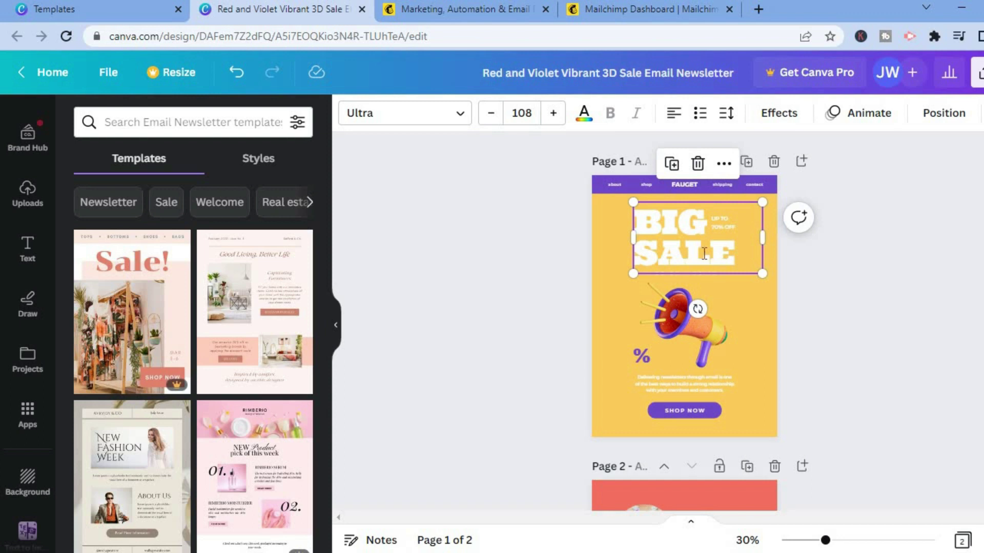
- Replace the BIG SALE headline text with 'SIMPLE' and widen its text box
double_click(703, 253)
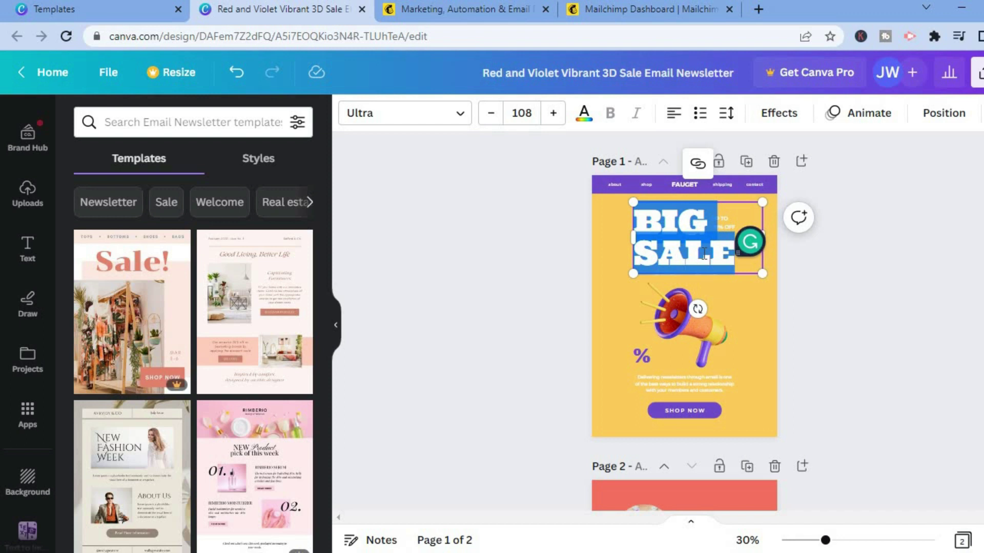
type("S")
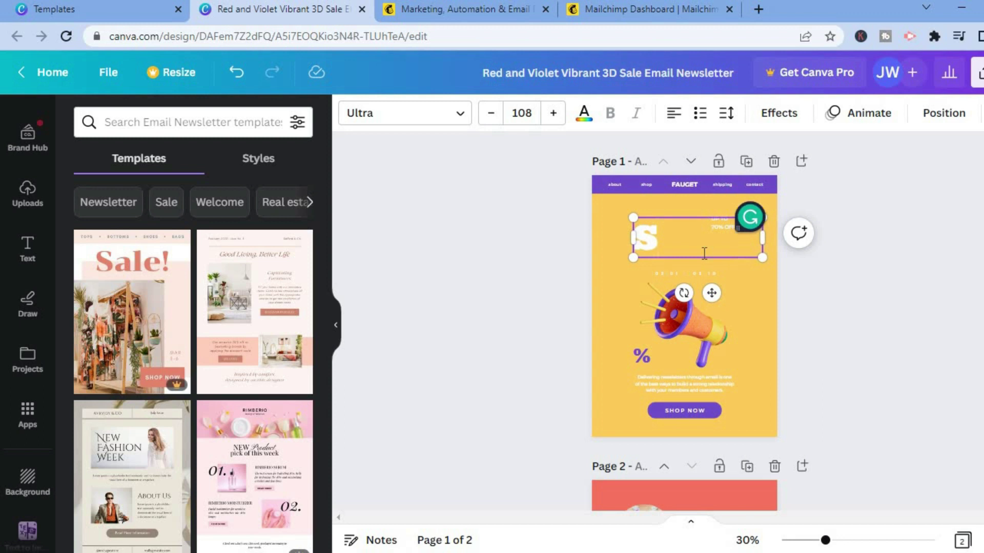
type("IMPLE")
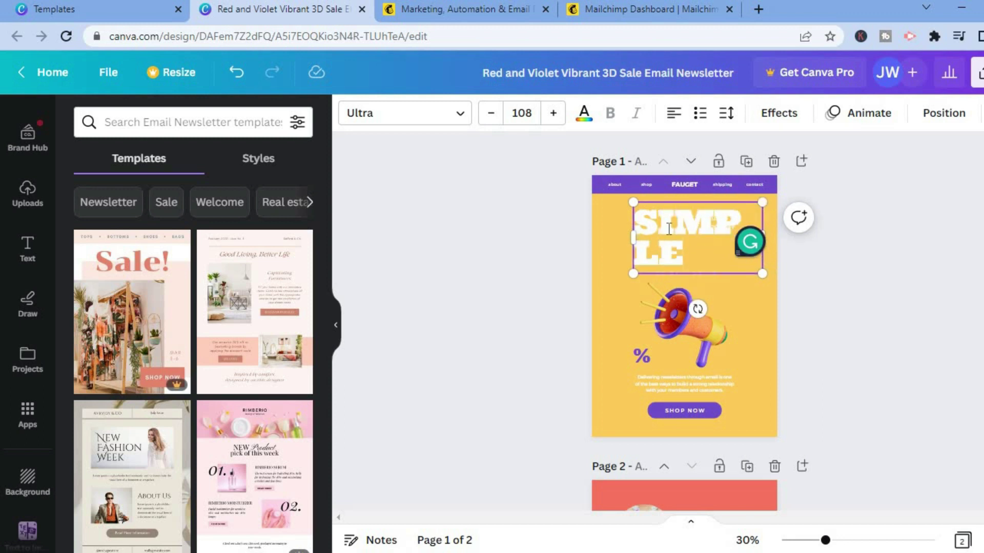
left_click_drag(612, 239, 600, 238)
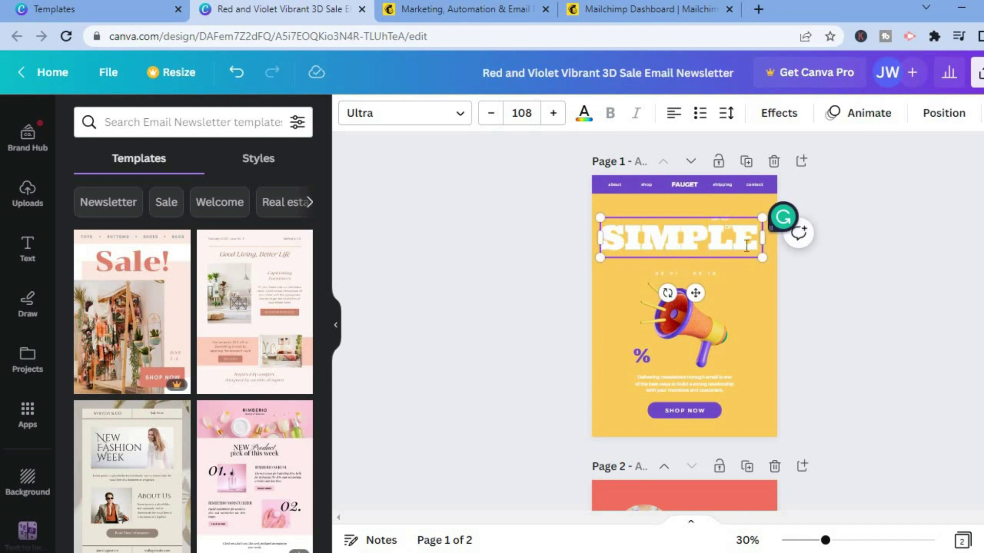
- Set the SIMPLE headline's font size to 104, keeping the Ultra font
double_click(619, 237)
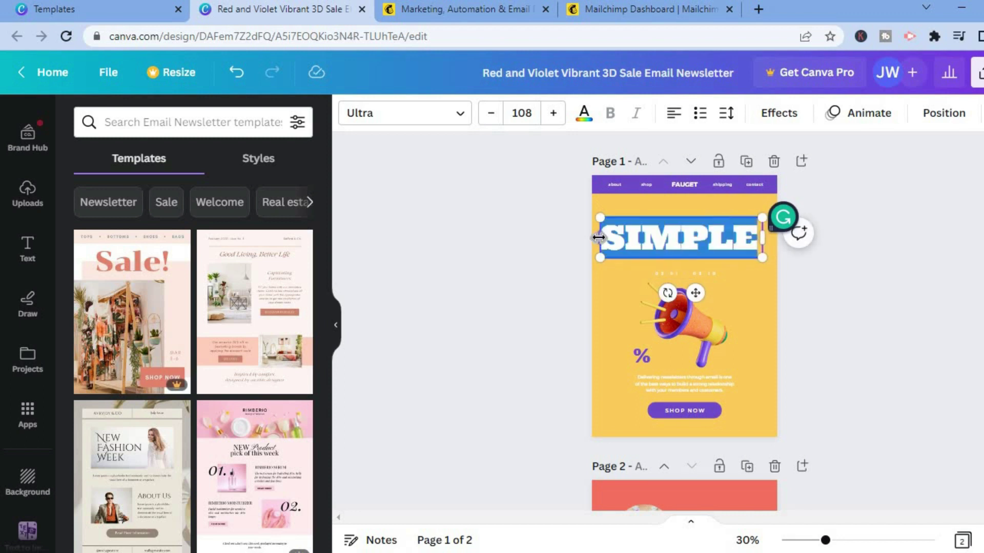
left_click(425, 117)
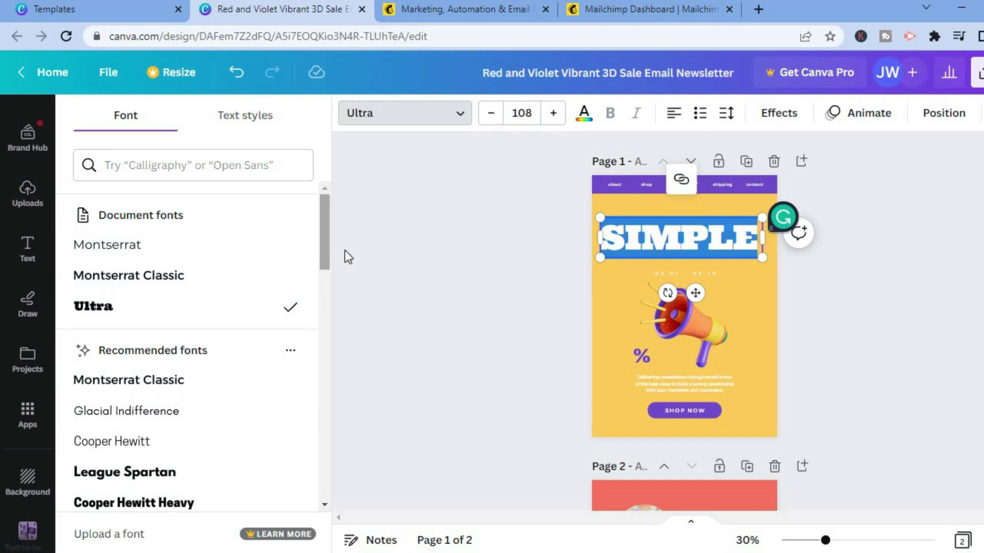
key("Escape")
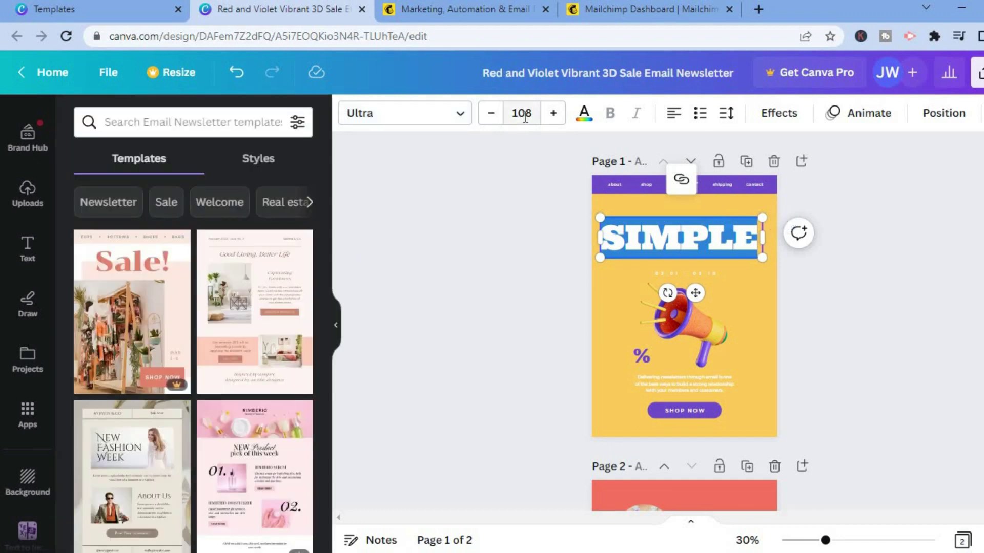
left_click(524, 113)
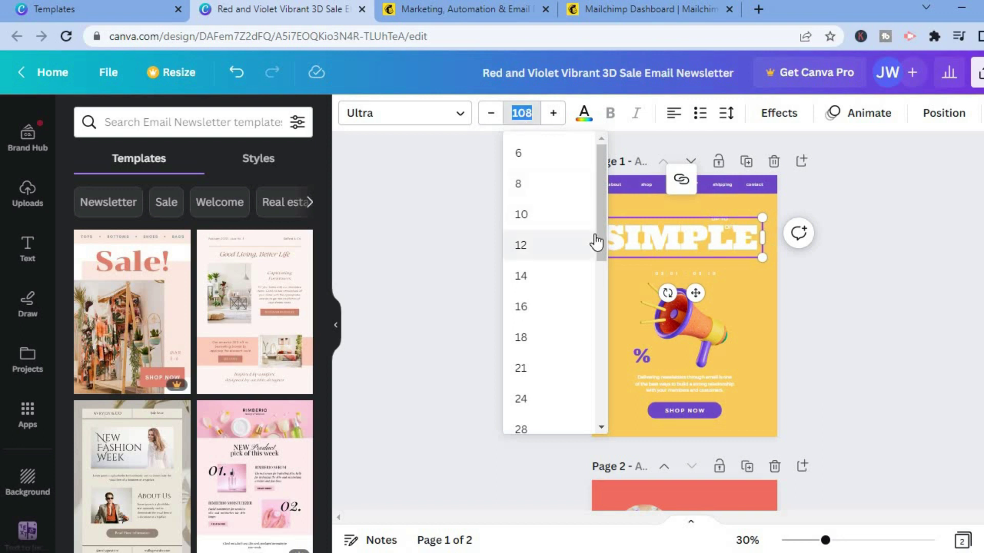
left_click_drag(604, 228, 598, 370)
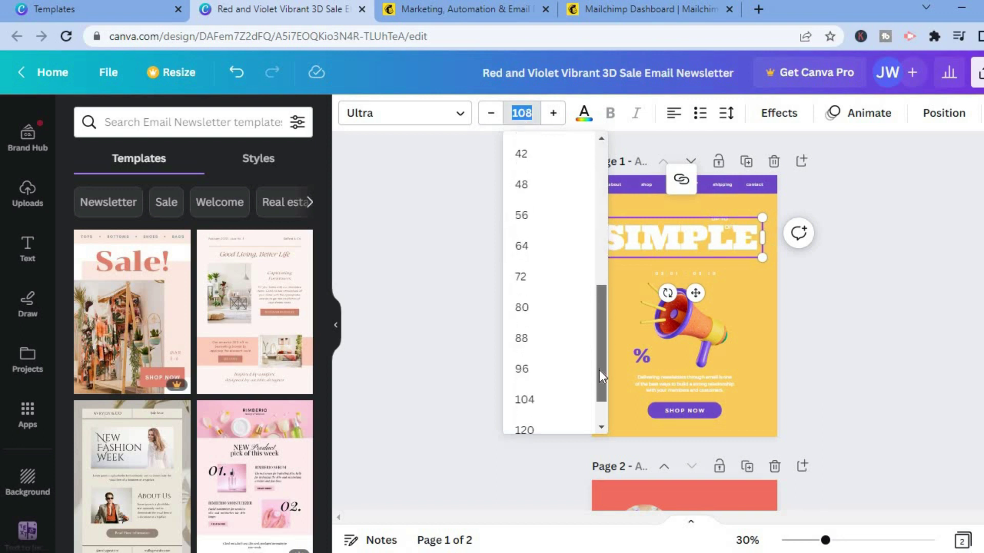
left_click(546, 427)
left_click(534, 117)
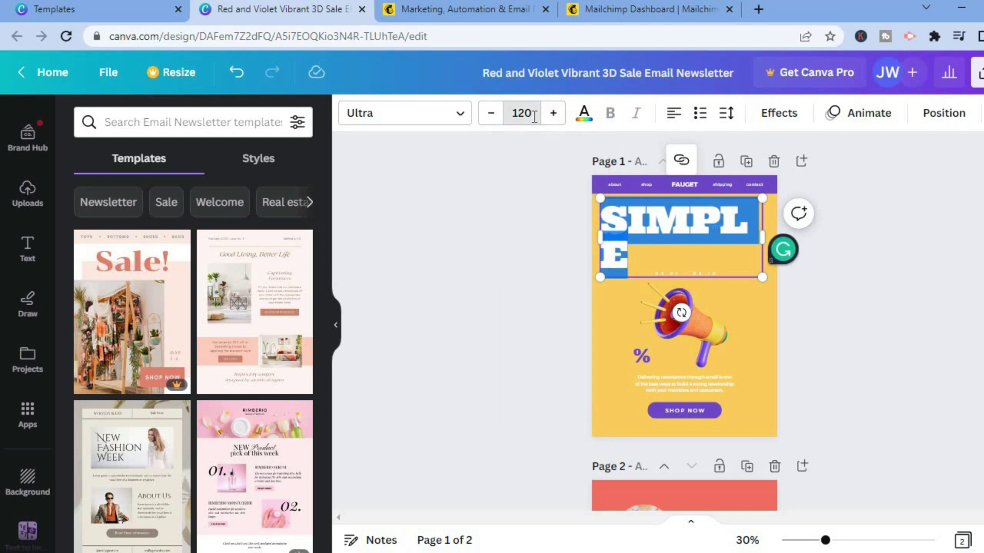
left_click(542, 352)
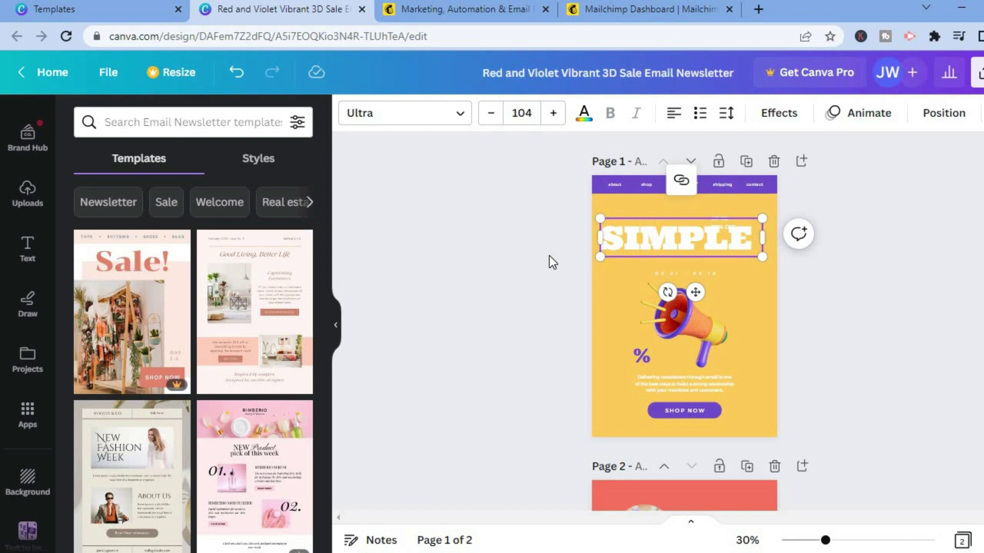
- Change the SIMPLE headline's colour from white to the purple photo-colour swatch
left_click(584, 121)
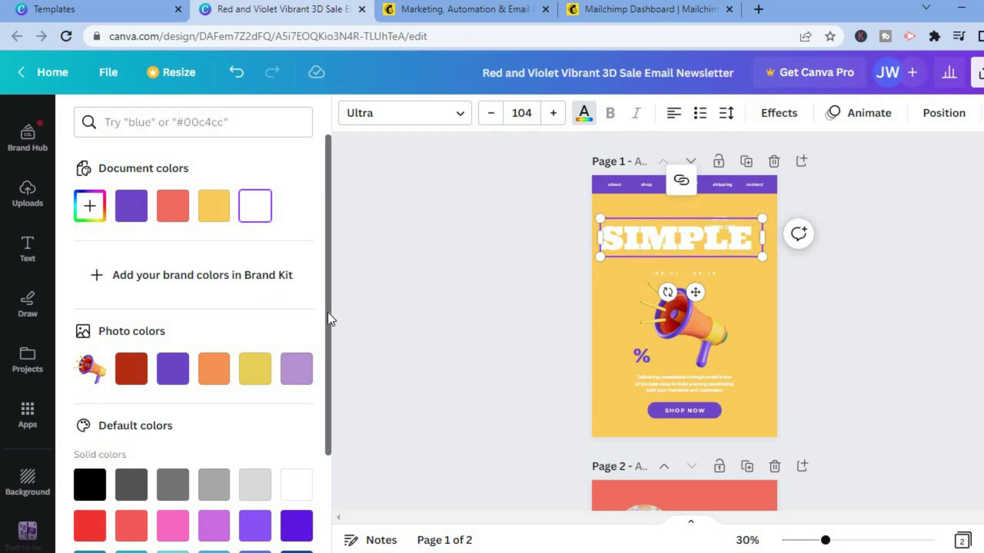
scroll(319, 389, "down", 3)
scroll(318, 300, "up", 3)
left_click(169, 370)
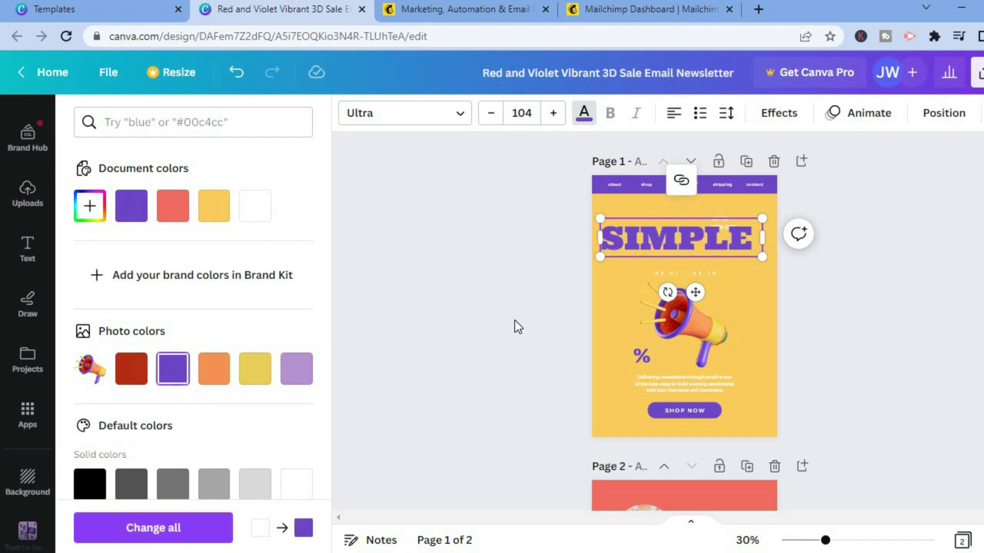
key("Escape")
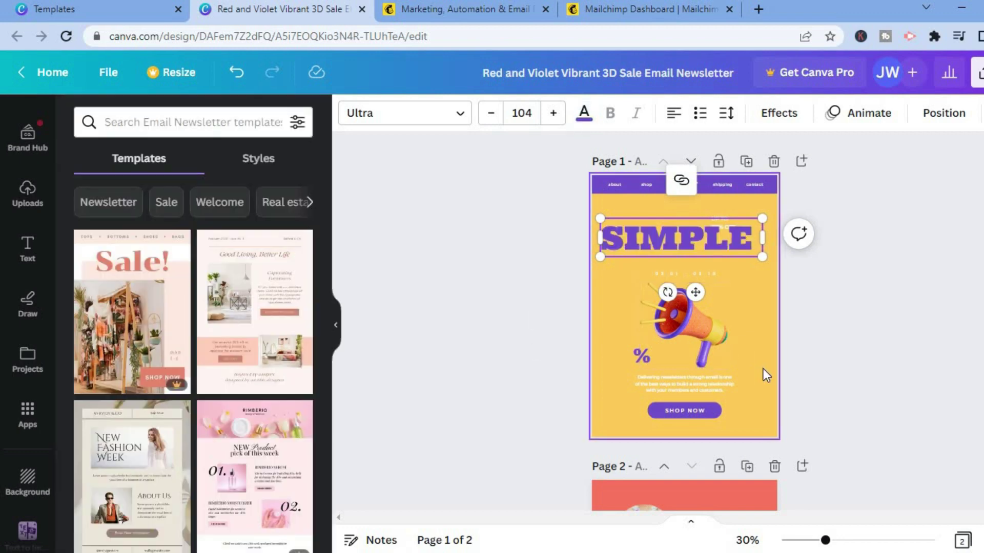
left_click(766, 422)
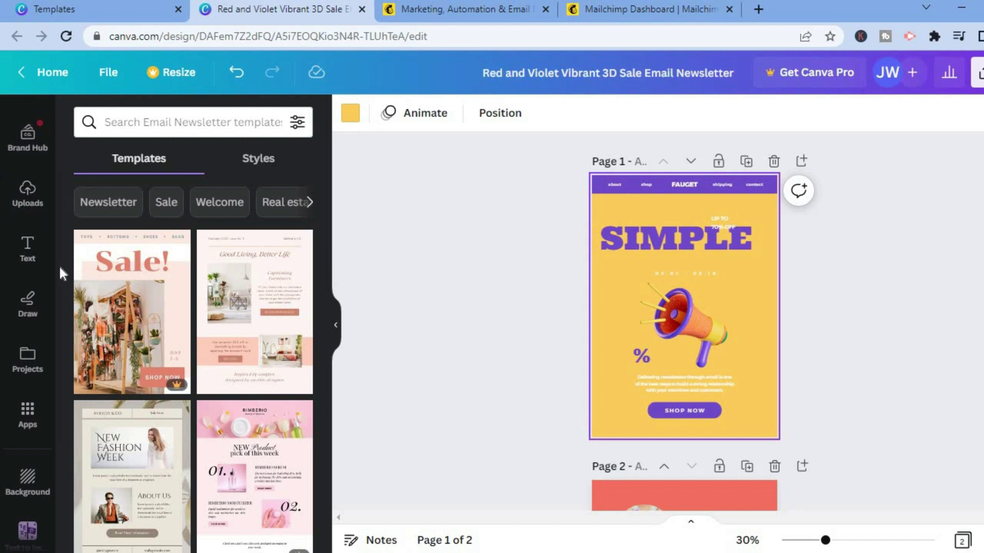
- Replace page 1's yellow background with the recently used blue gradient background
scroll(53, 394, "down", 1)
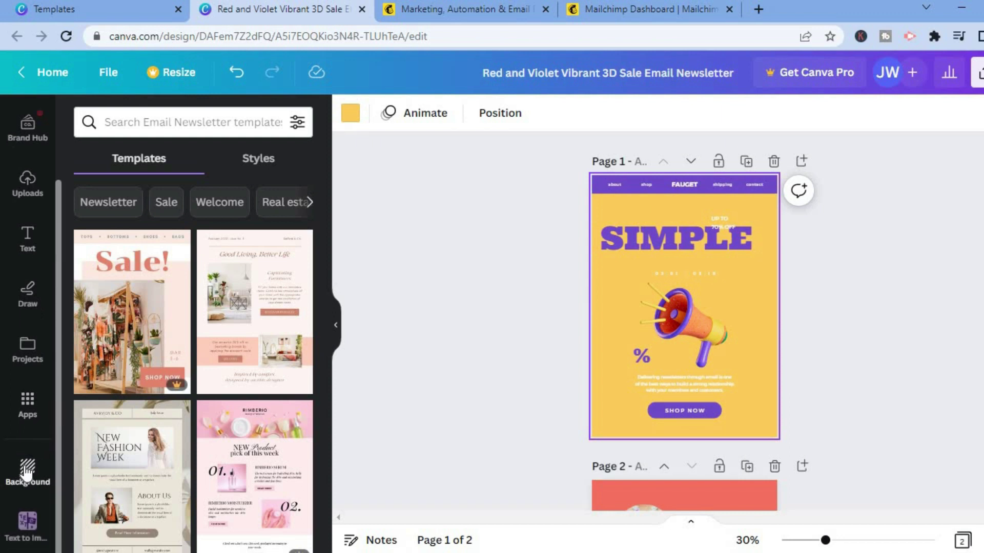
left_click(27, 472)
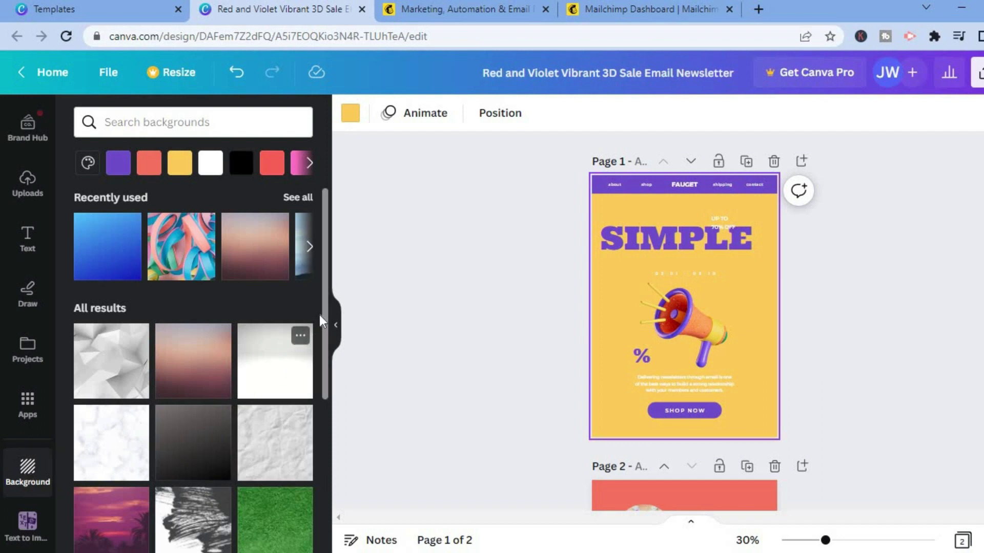
left_click_drag(324, 328, 321, 383)
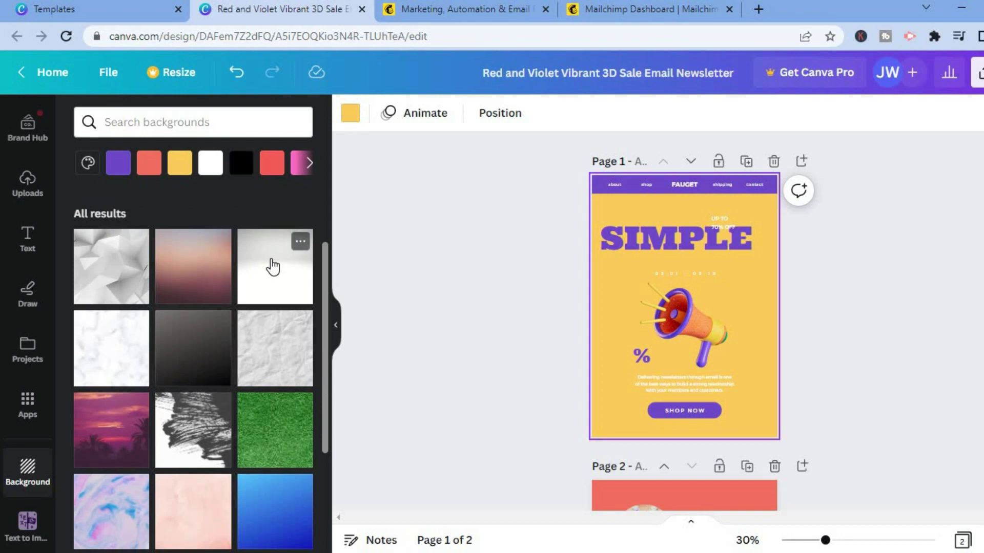
left_click(272, 266)
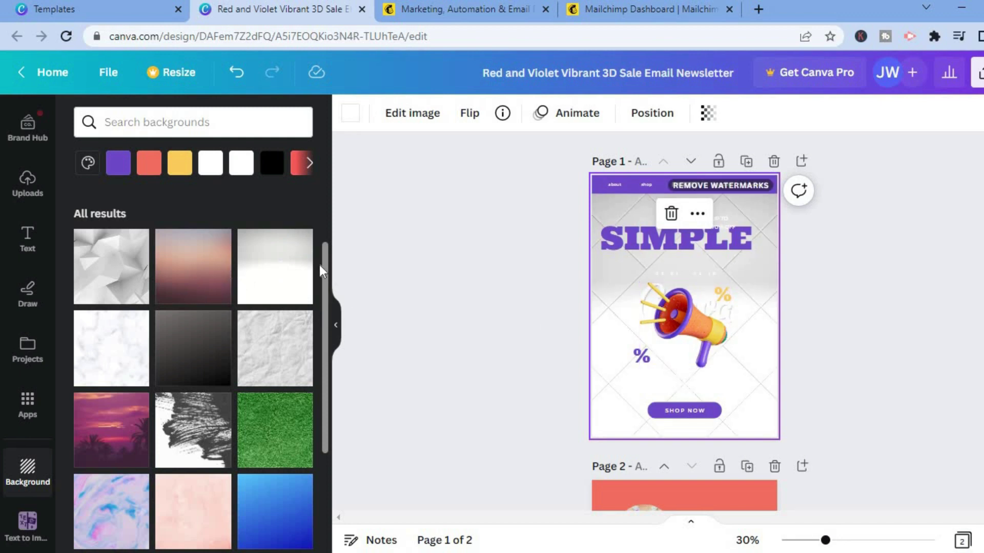
scroll(318, 265, "up", 2)
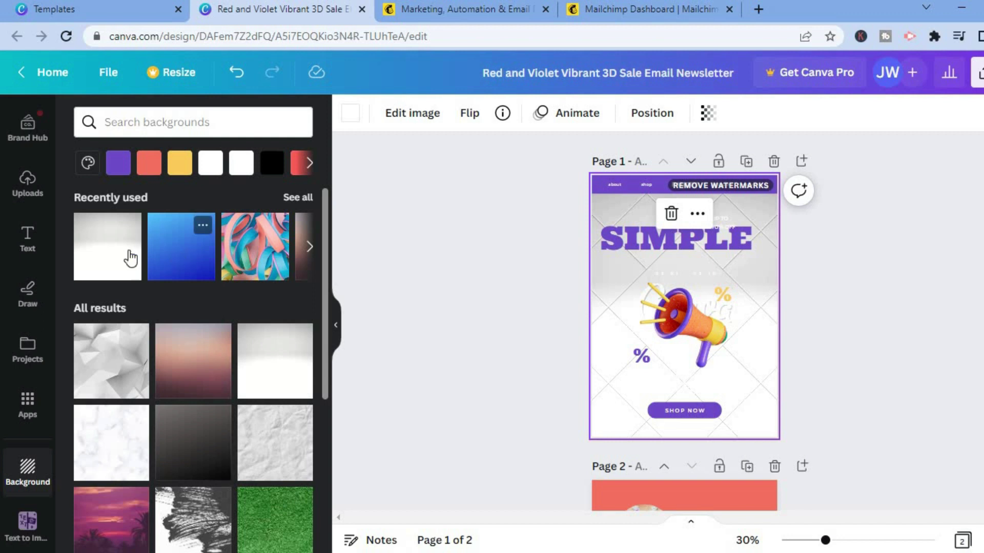
left_click(167, 257)
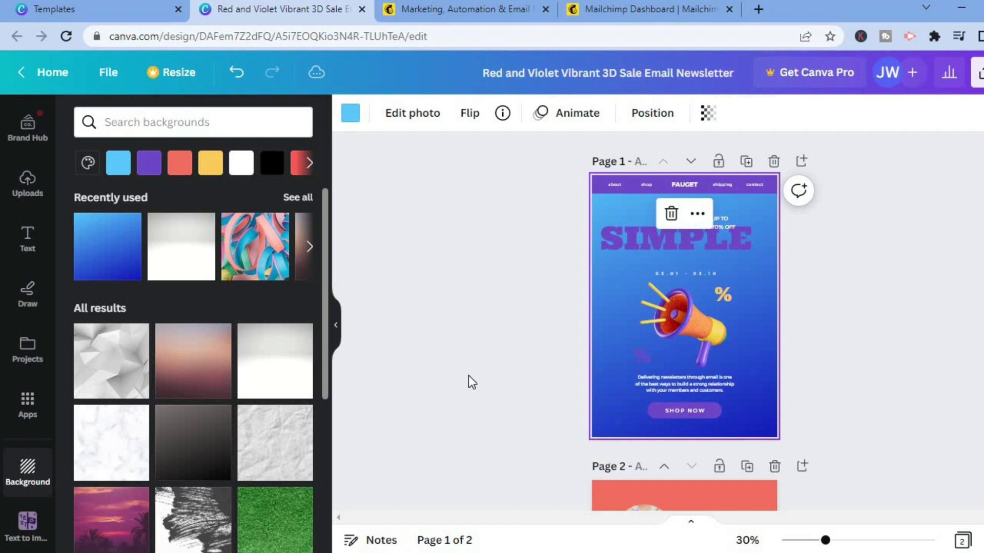
scroll(958, 330, "down", 5)
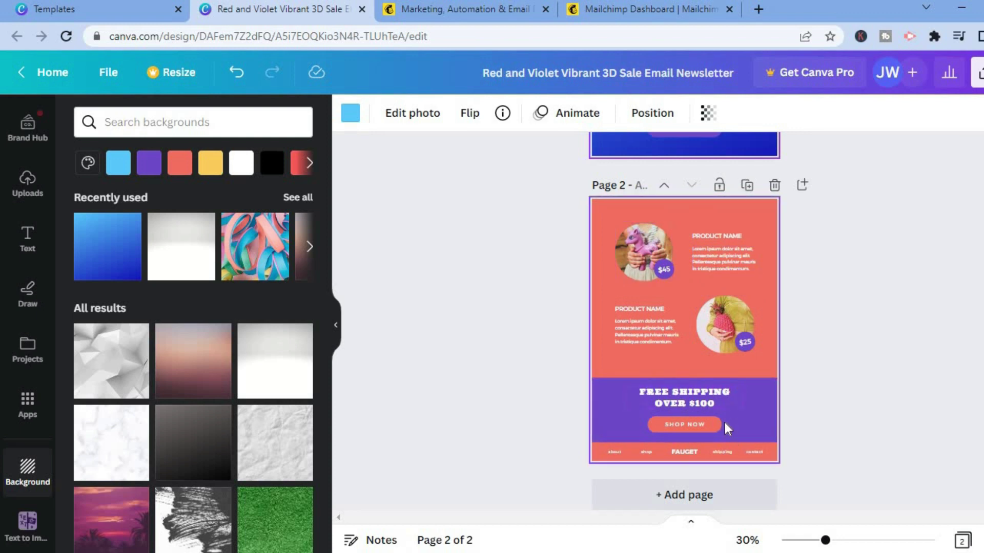
- Delete the five small footer texts on page 2: shipping, contact, FAUCET, shop and bottom-left
left_click(721, 451)
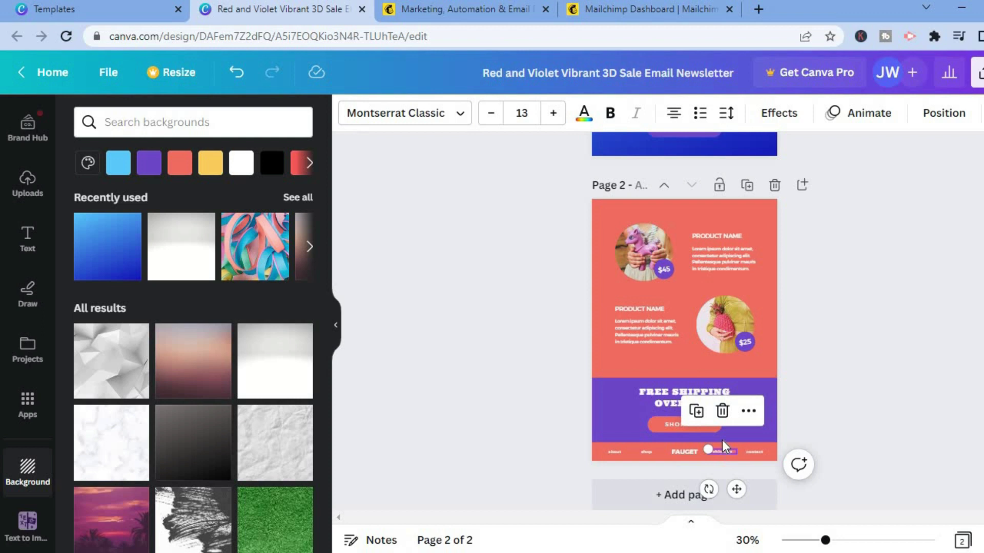
left_click(723, 411)
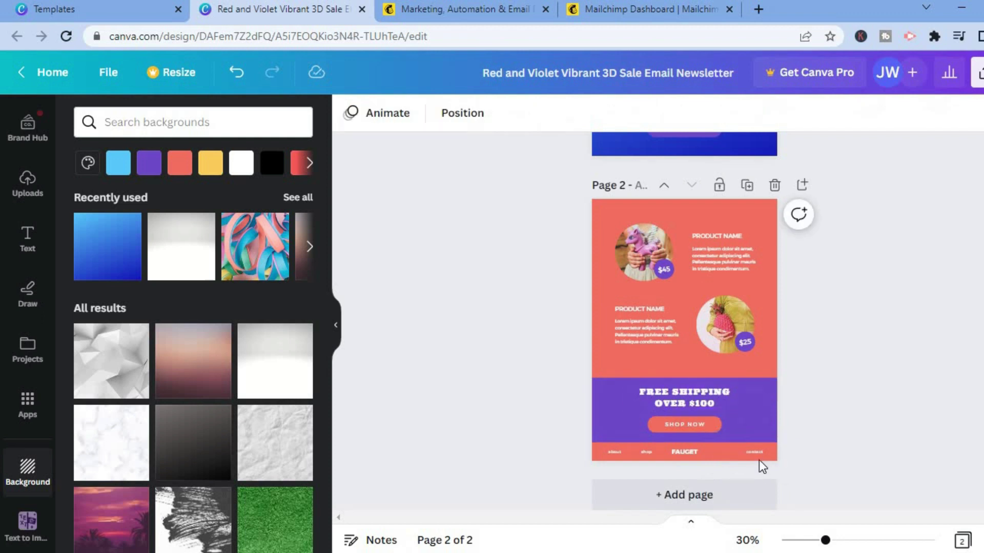
left_click(758, 450)
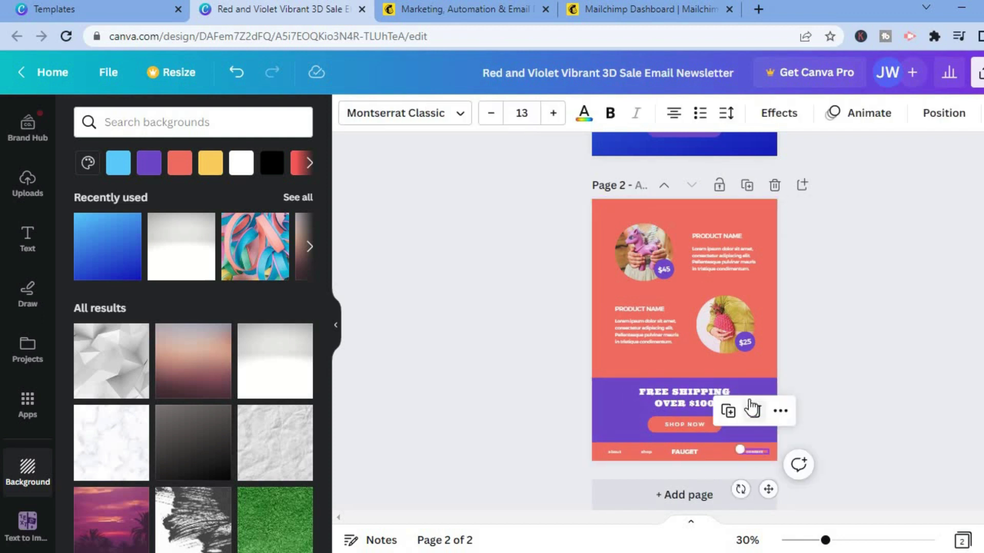
left_click(752, 410)
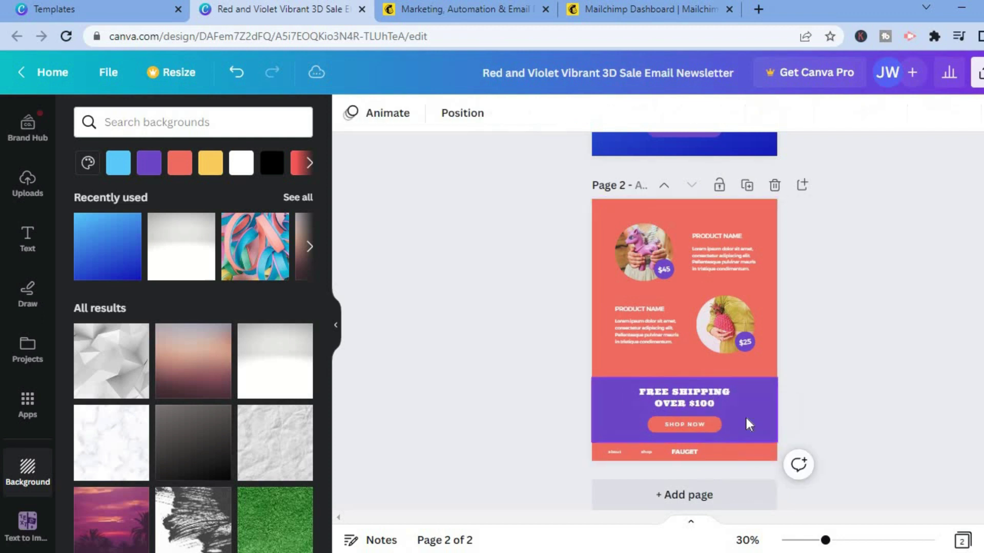
left_click(681, 452)
left_click(683, 410)
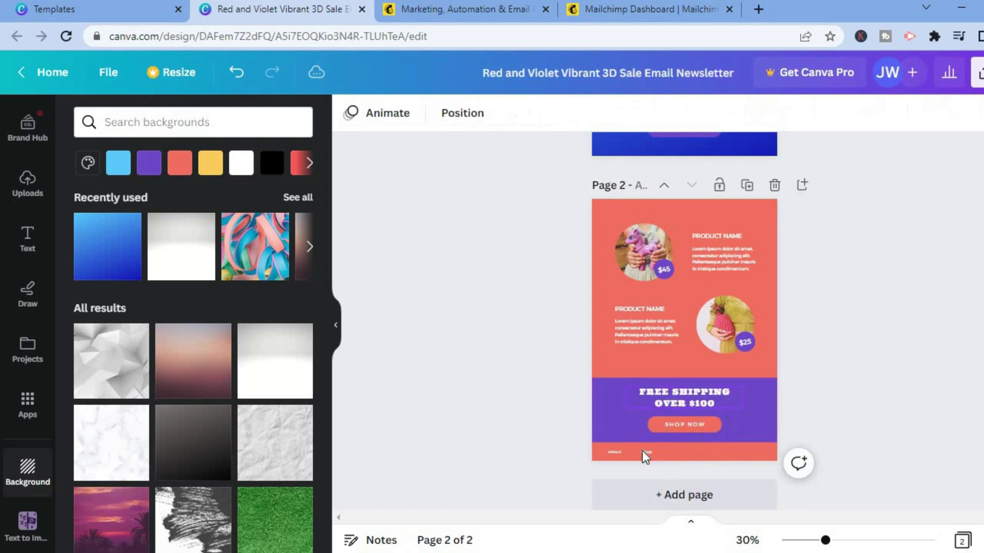
left_click(641, 451)
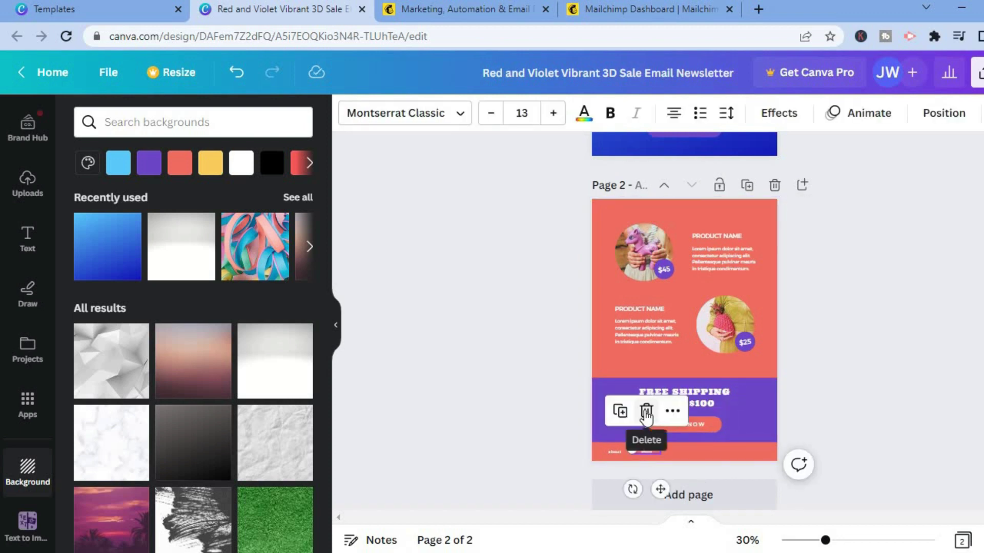
left_click(646, 412)
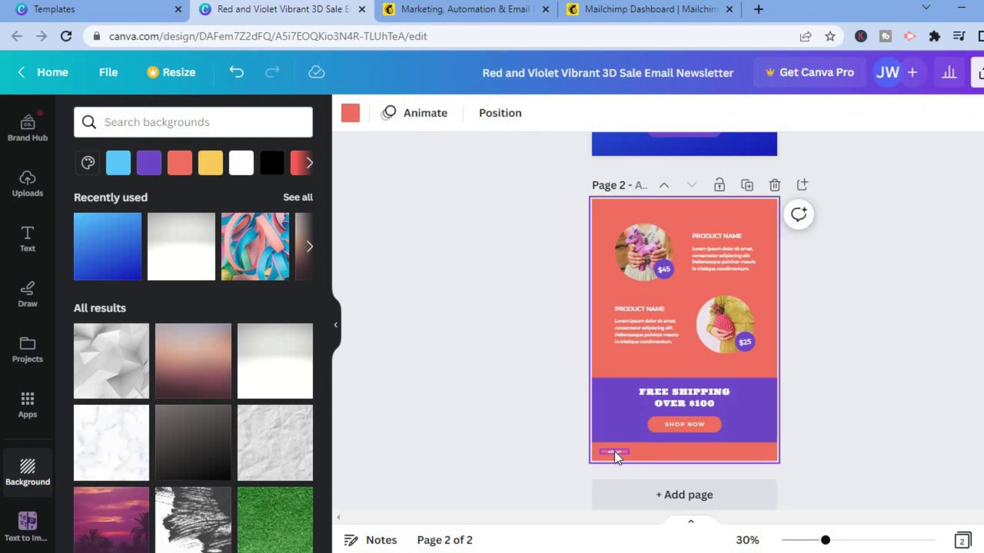
left_click(613, 451)
left_click(615, 411)
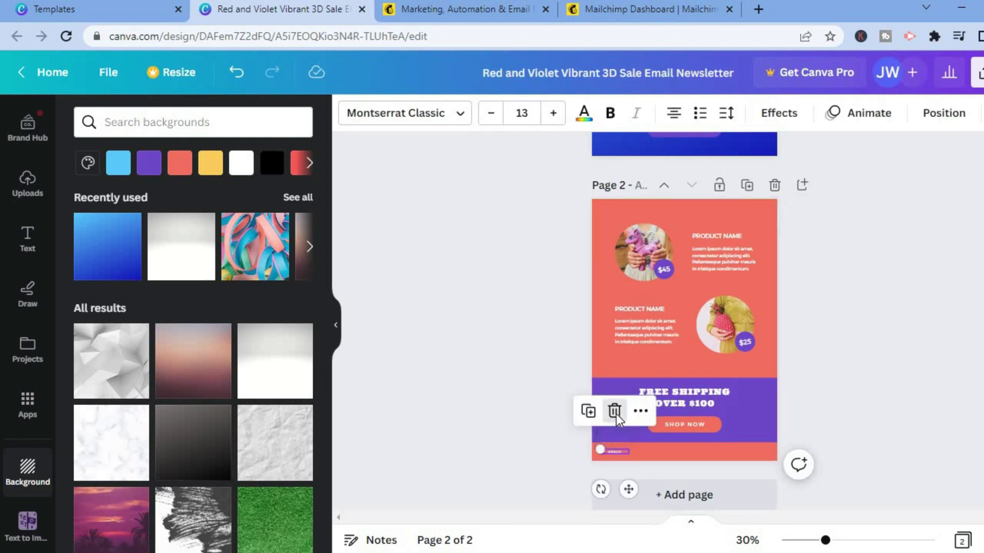
scroll(684, 307, "up", 5)
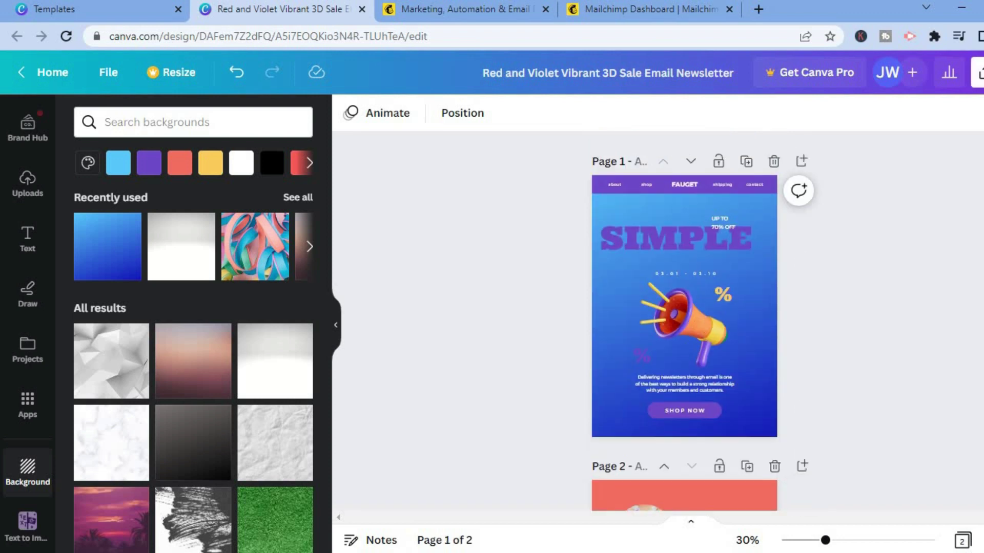
- Download only page 1 of the newsletter as a 794 × 1,123 px PNG
left_click(977, 72)
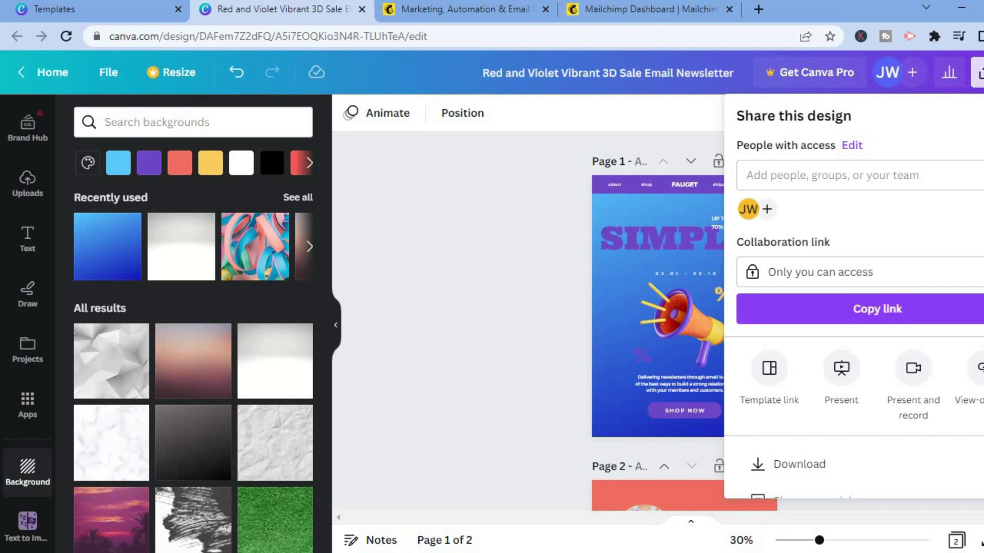
scroll(853, 296, "down", 2)
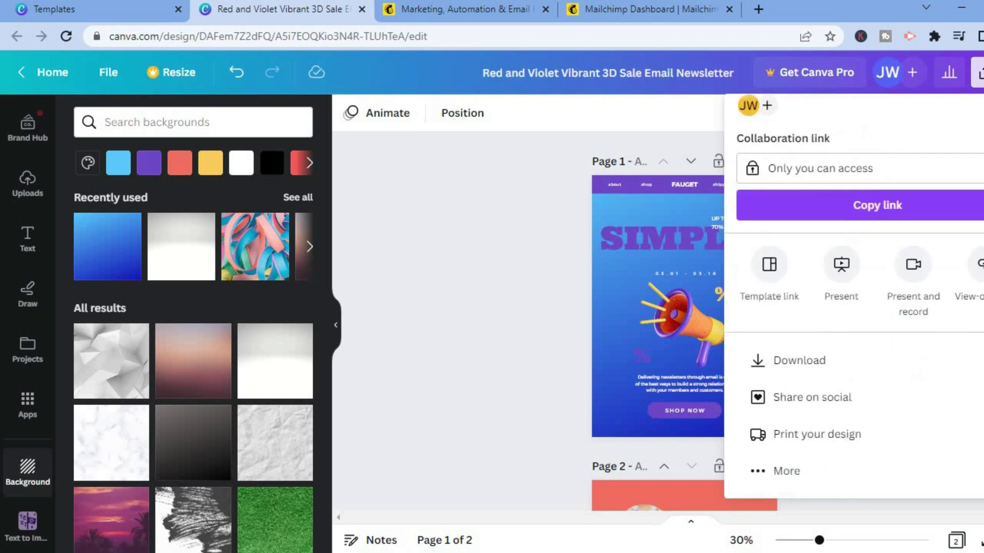
left_click(881, 364)
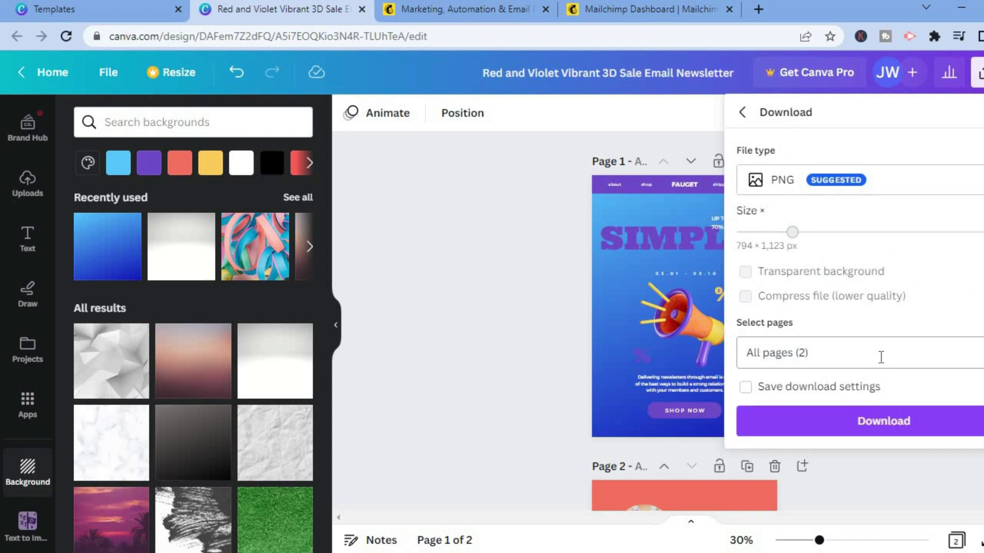
left_click(881, 357)
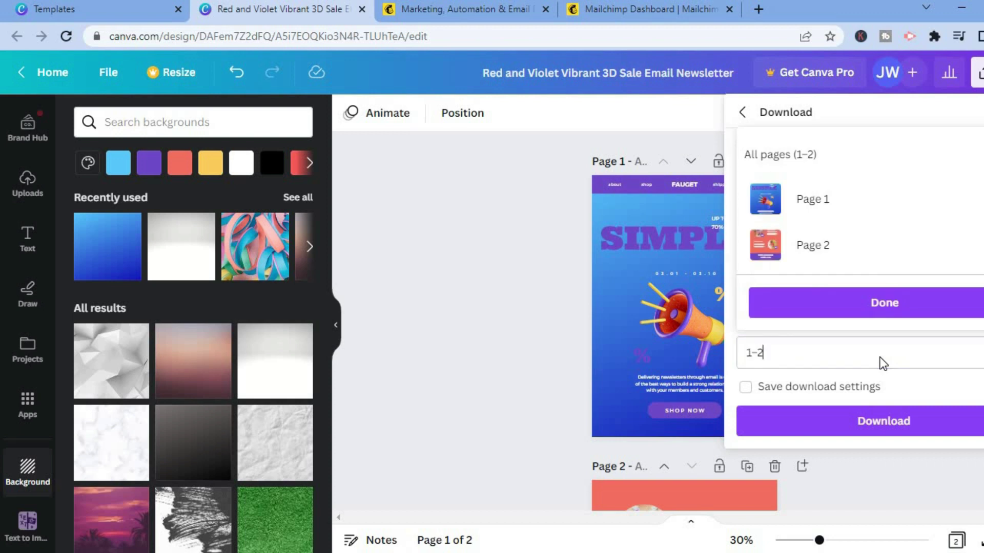
key("BackSpace")
key("BackSpace")
left_click(825, 431)
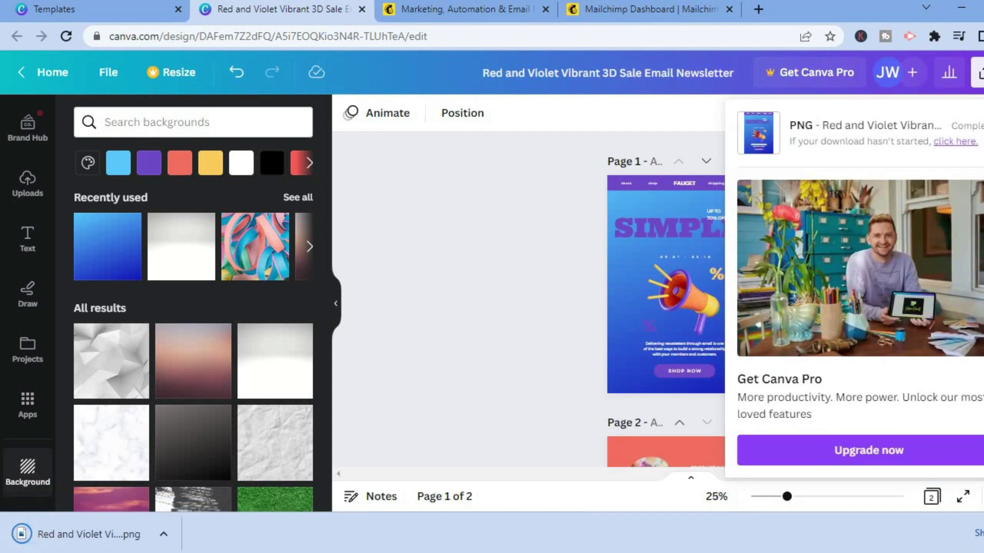
left_click(978, 72)
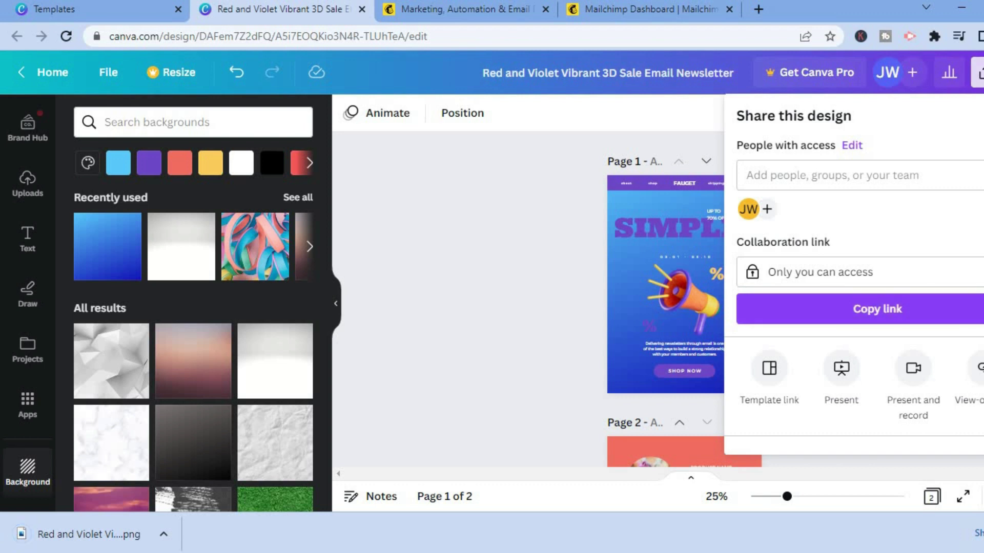
- Download page 2 of the newsletter as a separate PNG file
scroll(890, 382, "down", 3)
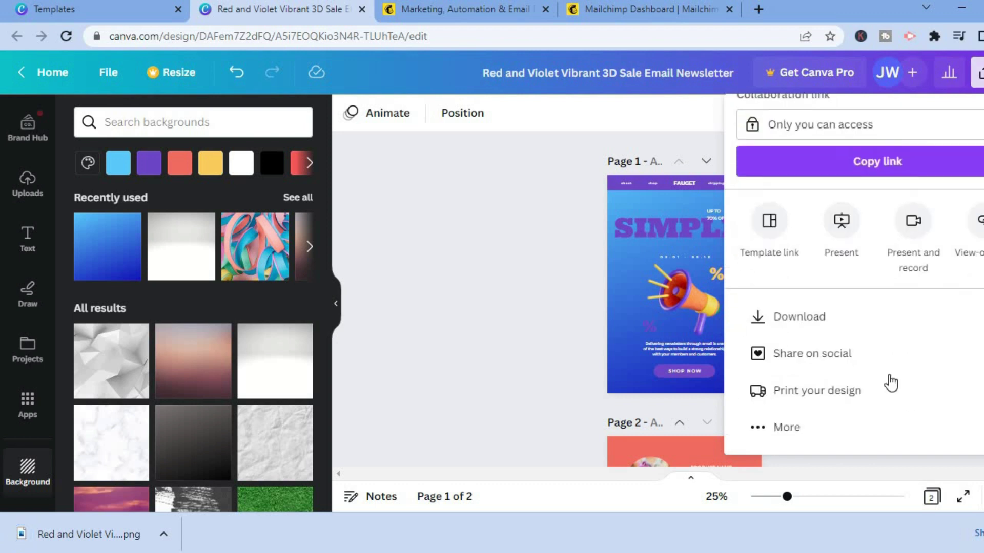
left_click(818, 321)
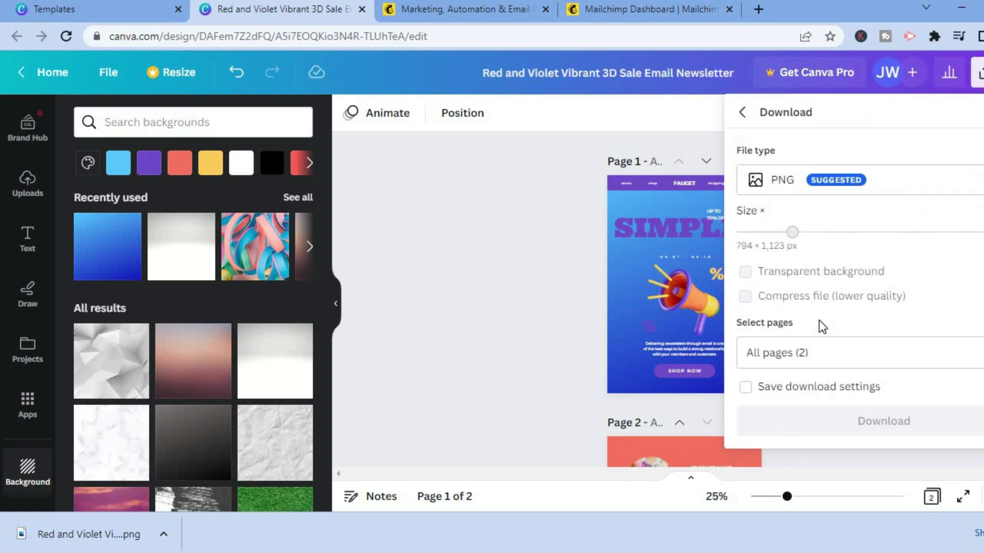
left_click(818, 362)
key("BackSpace")
key("BackSpace")
key("BackSpace")
type("2")
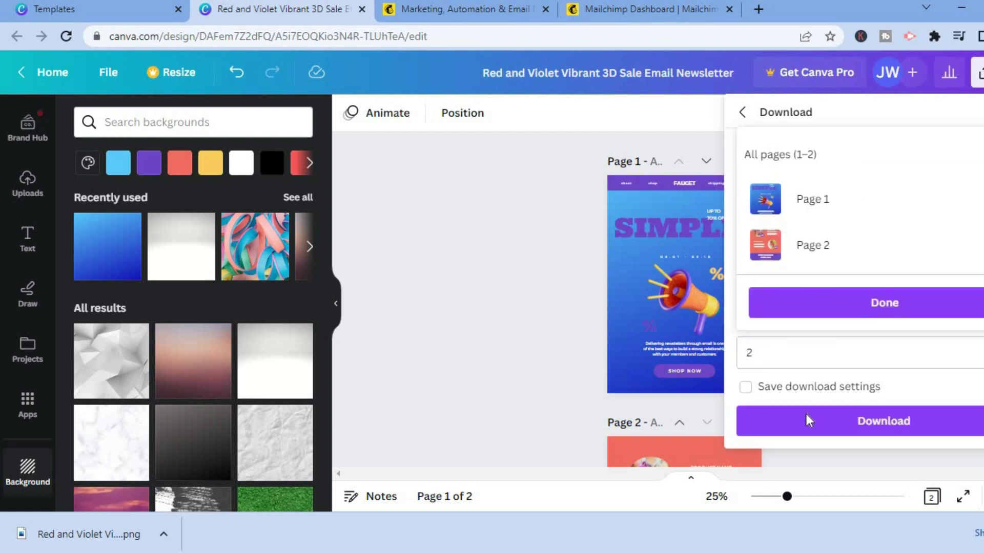
left_click(807, 419)
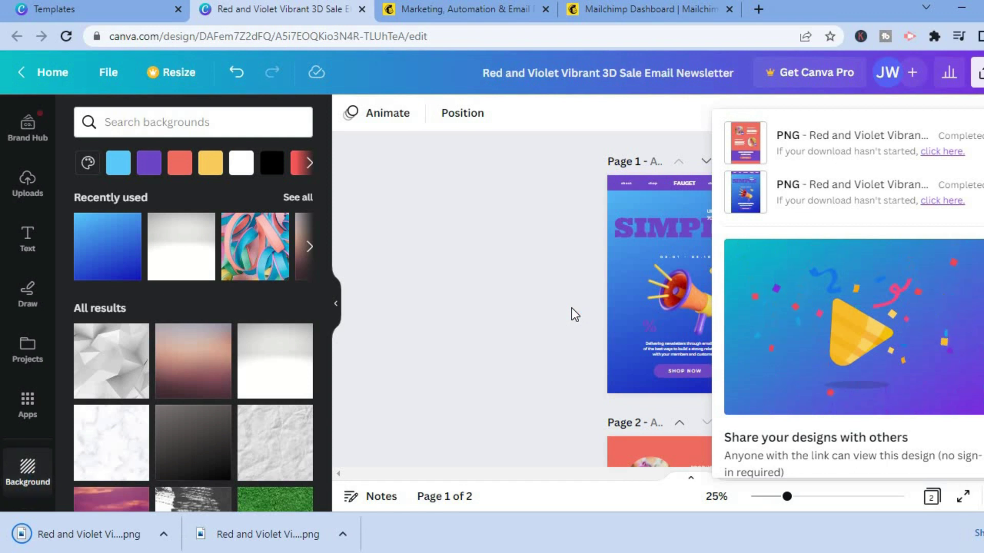
left_click(454, 20)
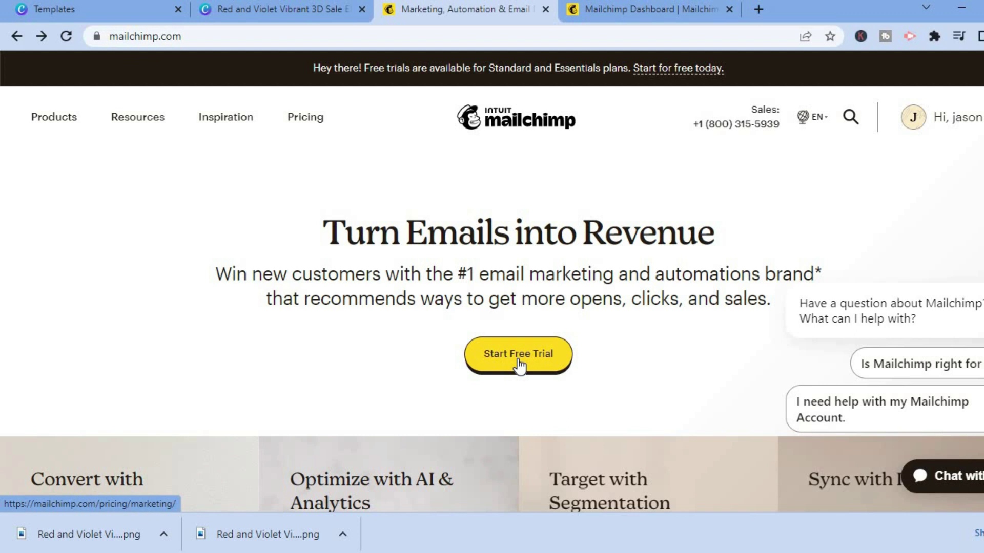
- Switch to the Mailchimp Dashboard tab to show the account's Home page
left_click(622, 14)
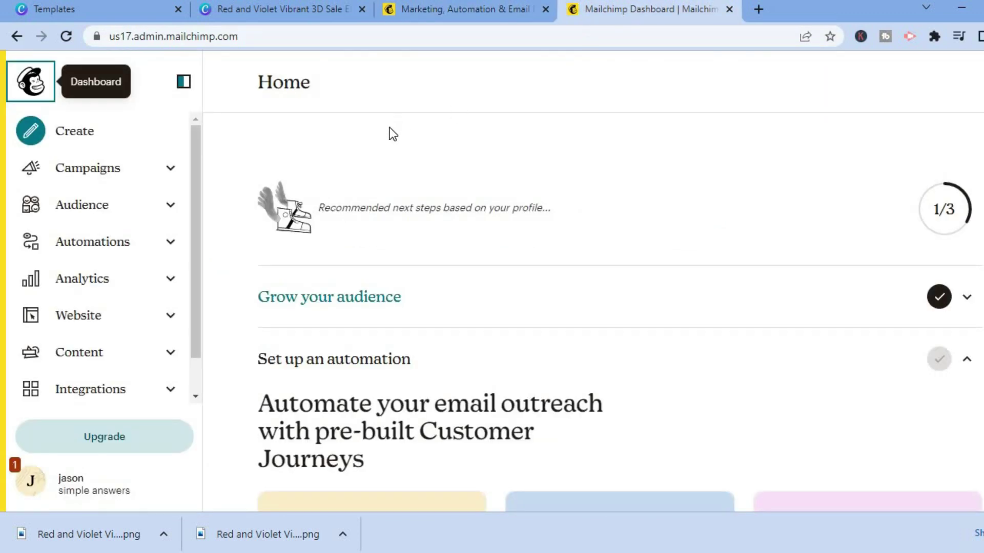
- From Create, get past a landing page started as 'test', then choose Email > Template
left_click(73, 148)
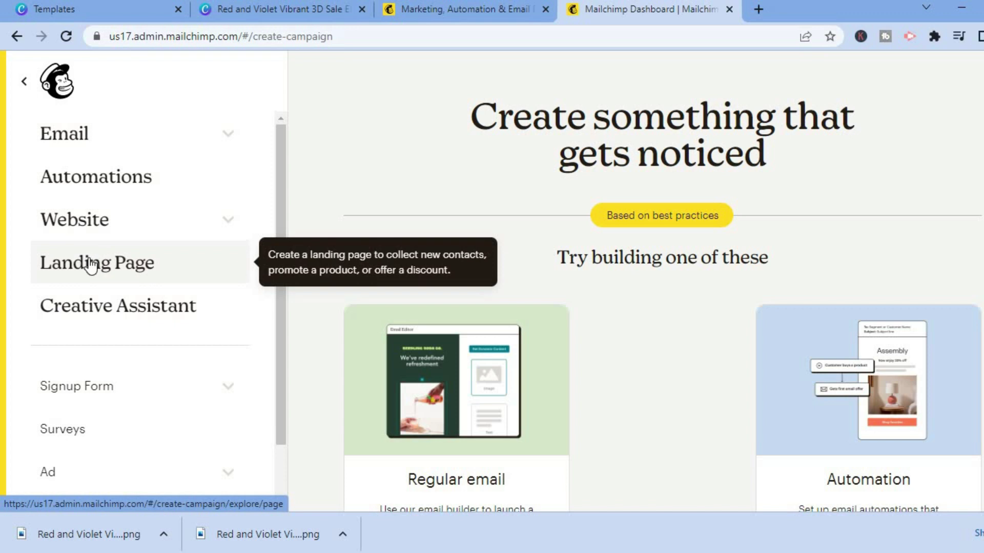
left_click(90, 264)
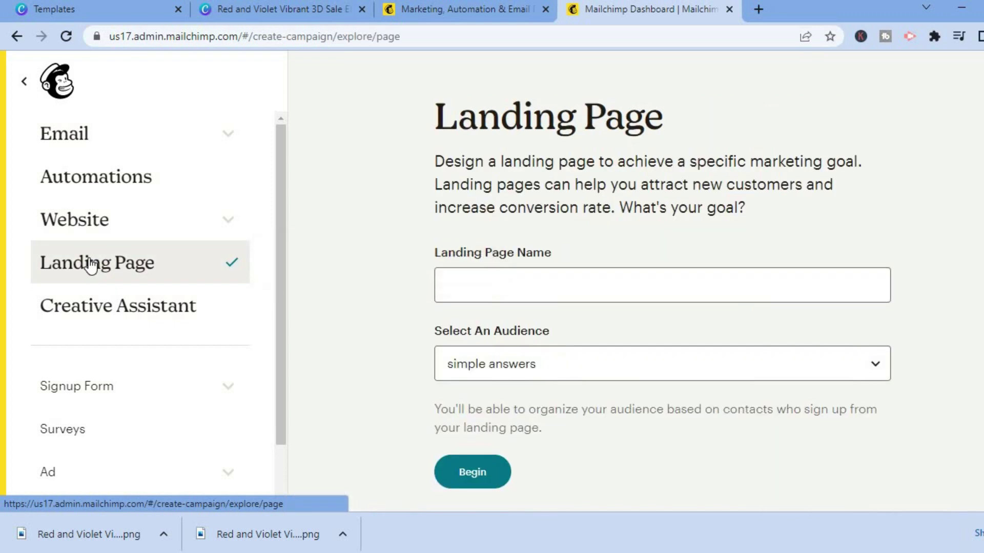
left_click(460, 284)
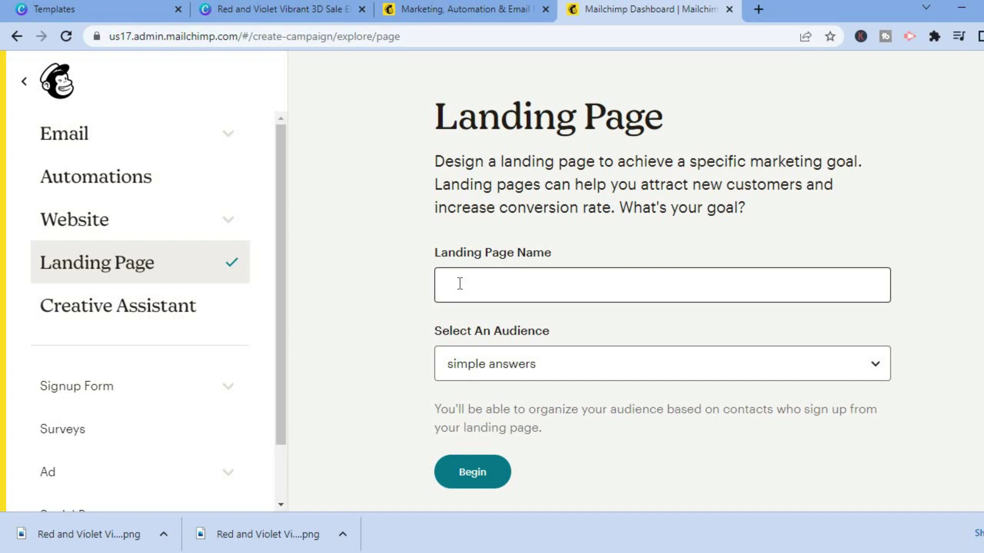
left_click(459, 284)
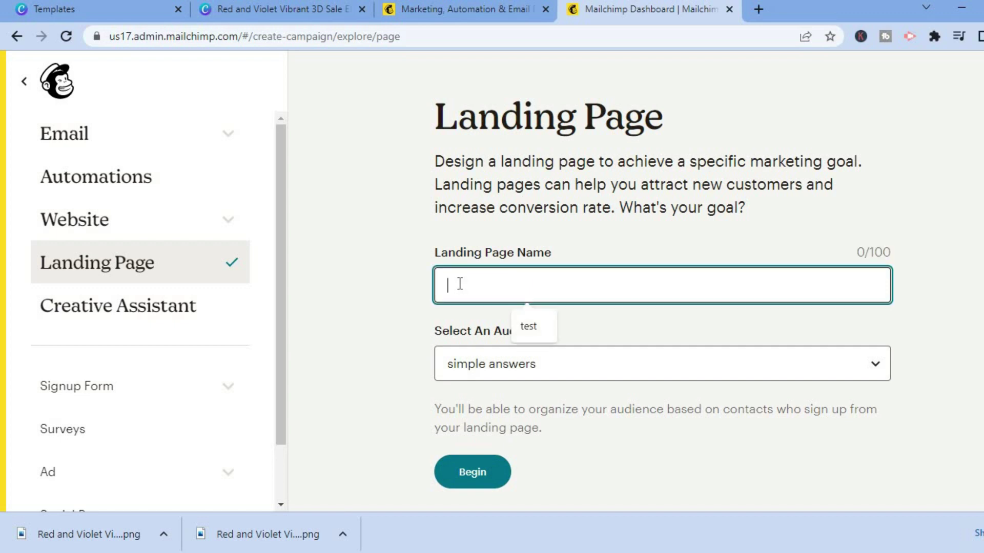
left_click(525, 319)
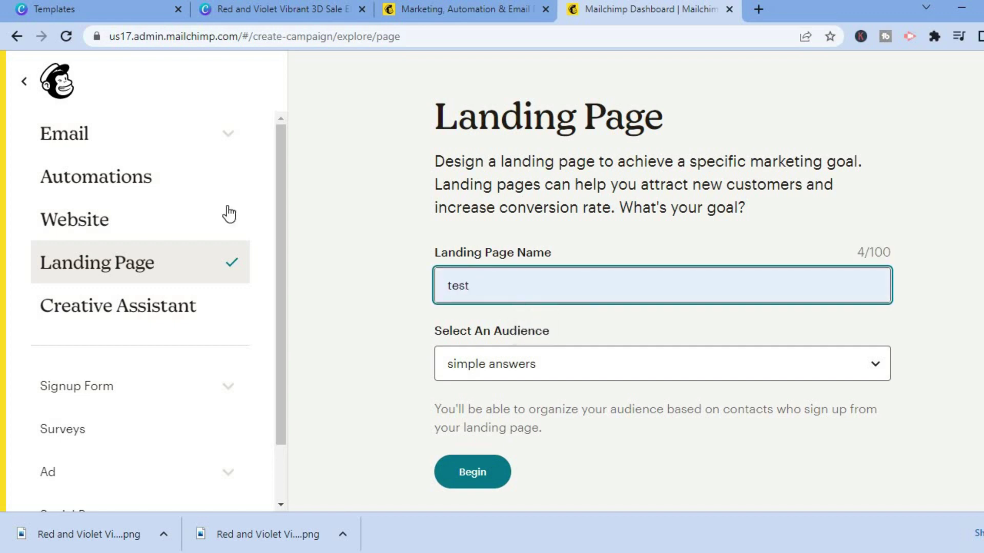
left_click(83, 145)
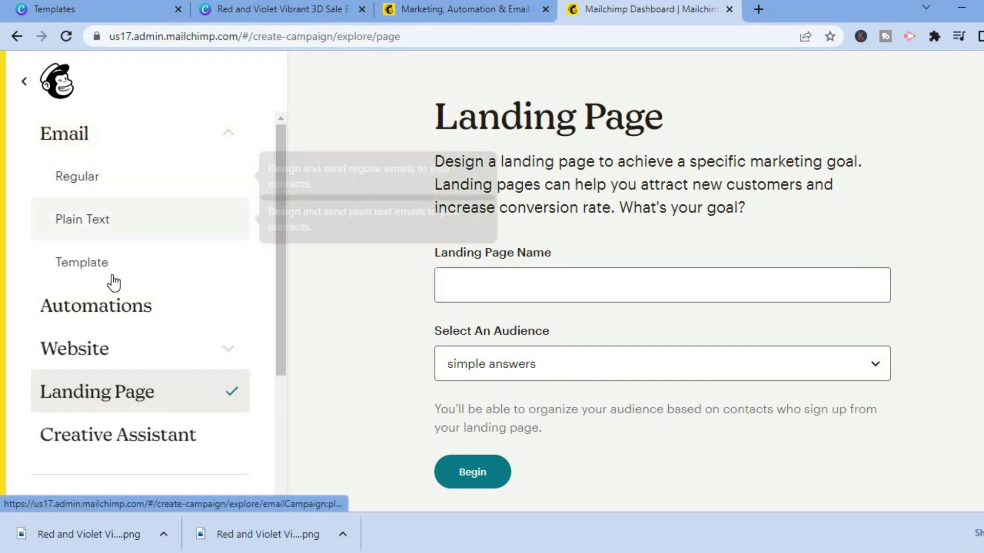
left_click(89, 267)
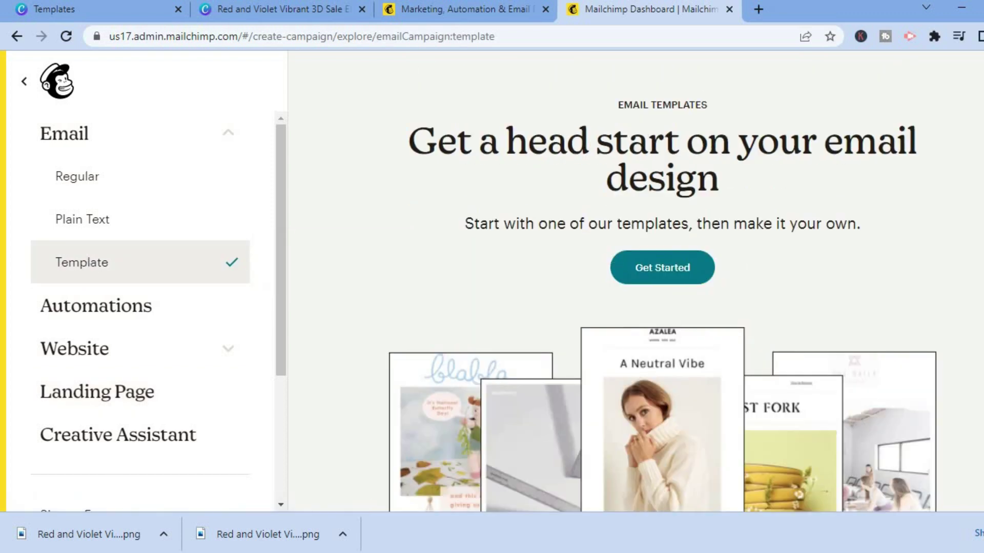
- Start a new template from the Basic 1 Column layout
left_click(657, 279)
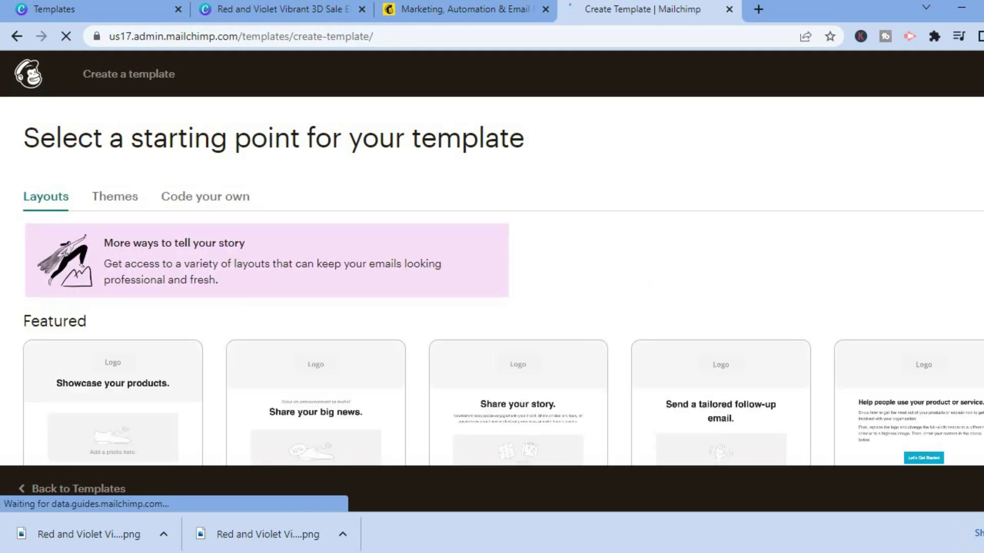
scroll(502, 287, "down", 3)
scroll(503, 282, "down", 4)
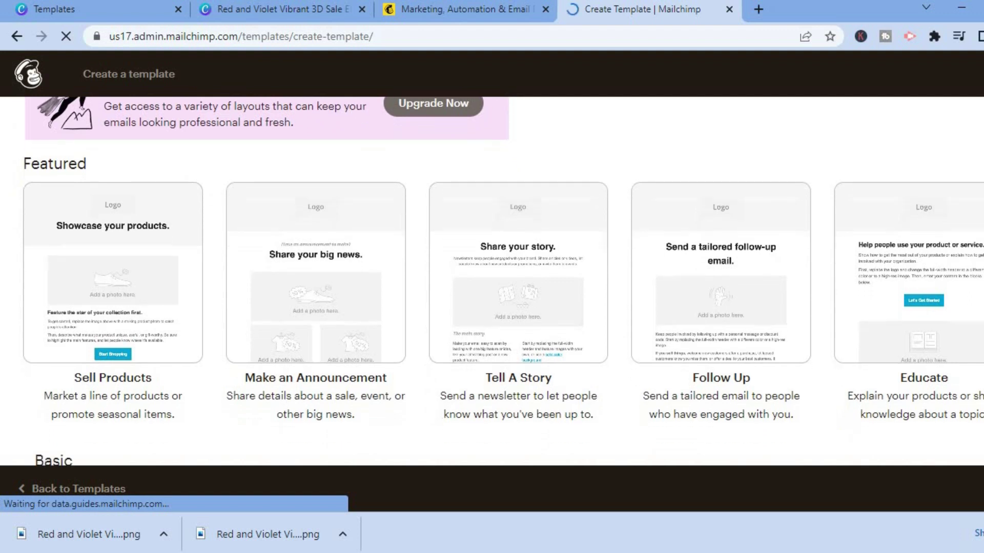
scroll(502, 282, "down", 5)
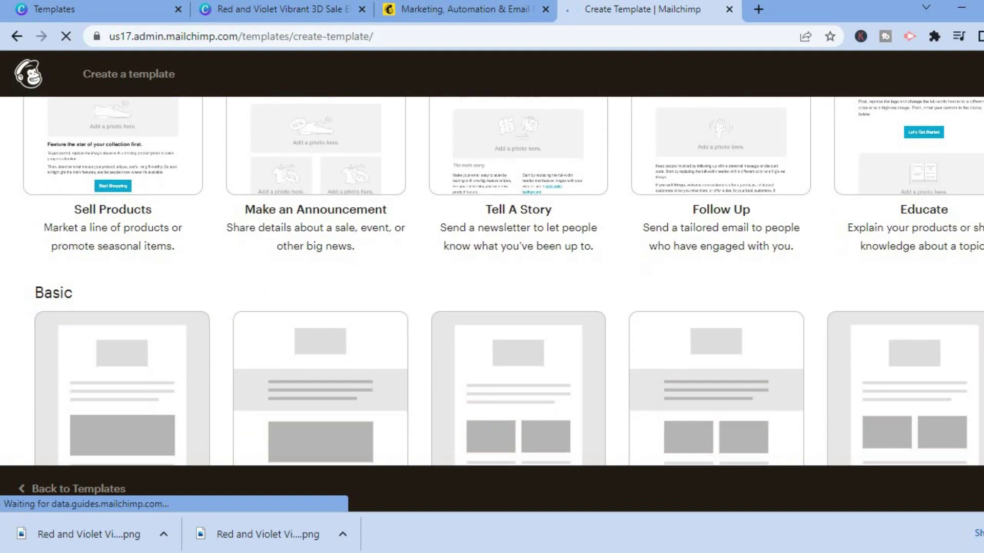
scroll(450, 358, "up", 3)
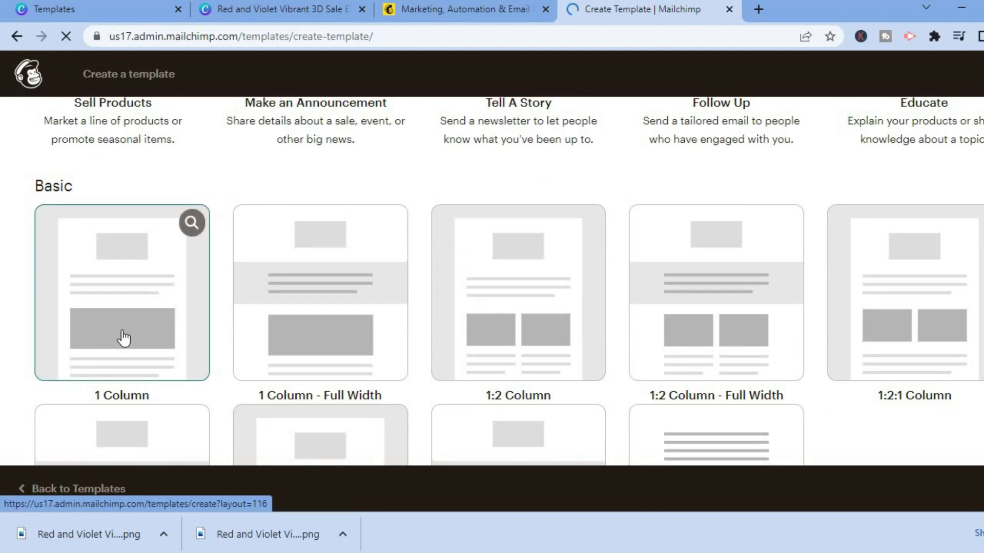
left_click(123, 338)
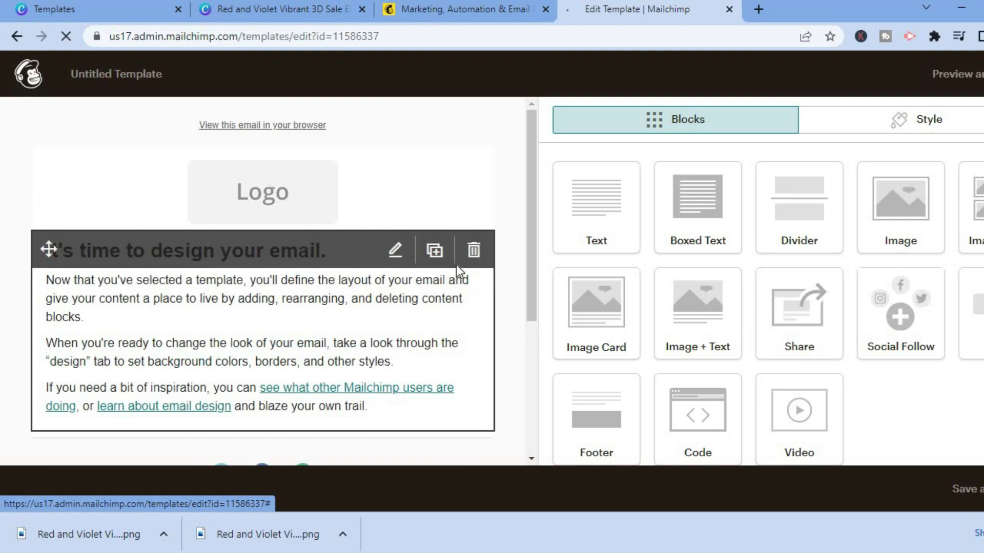
- Delete the intro text and Logo blocks, but cancel deleting the footer
left_click(473, 251)
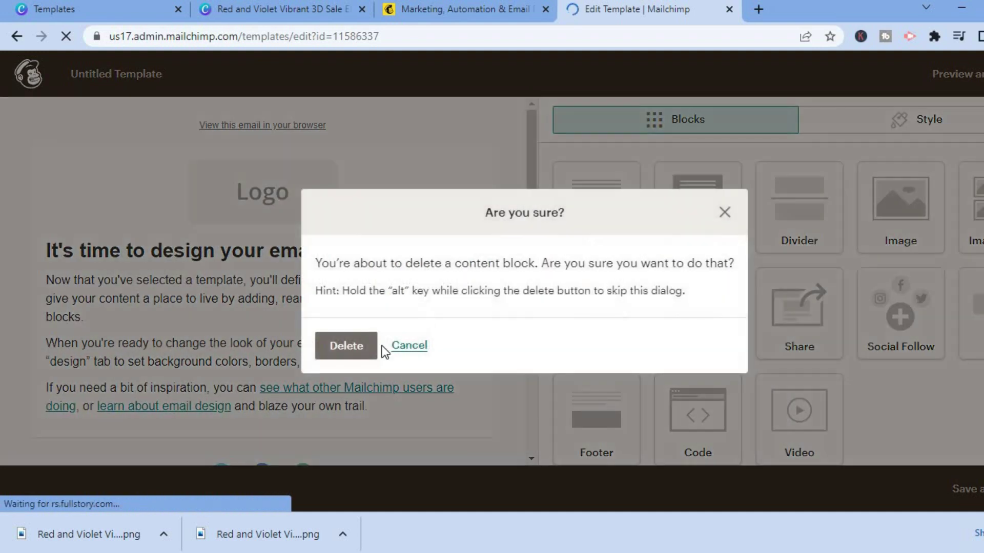
left_click(356, 353)
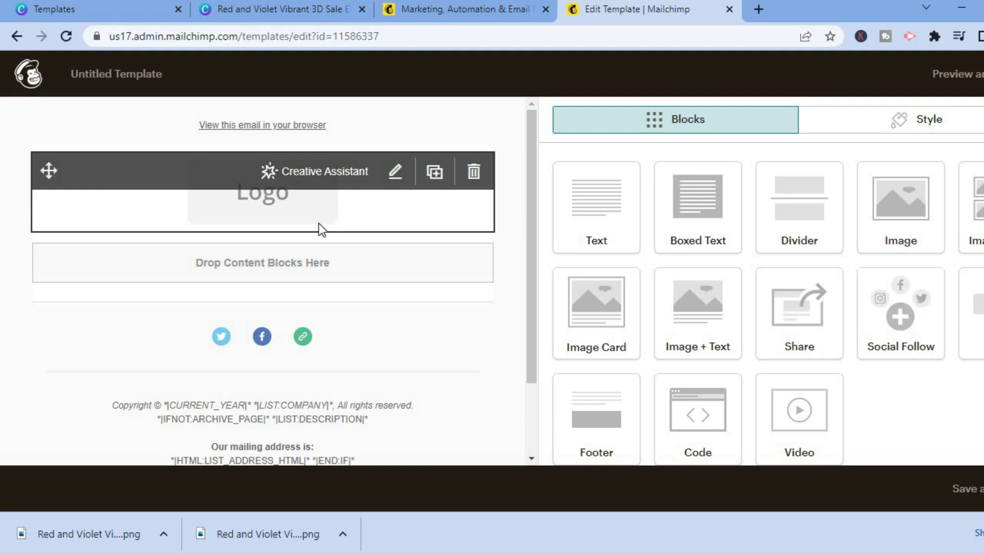
left_click(467, 180)
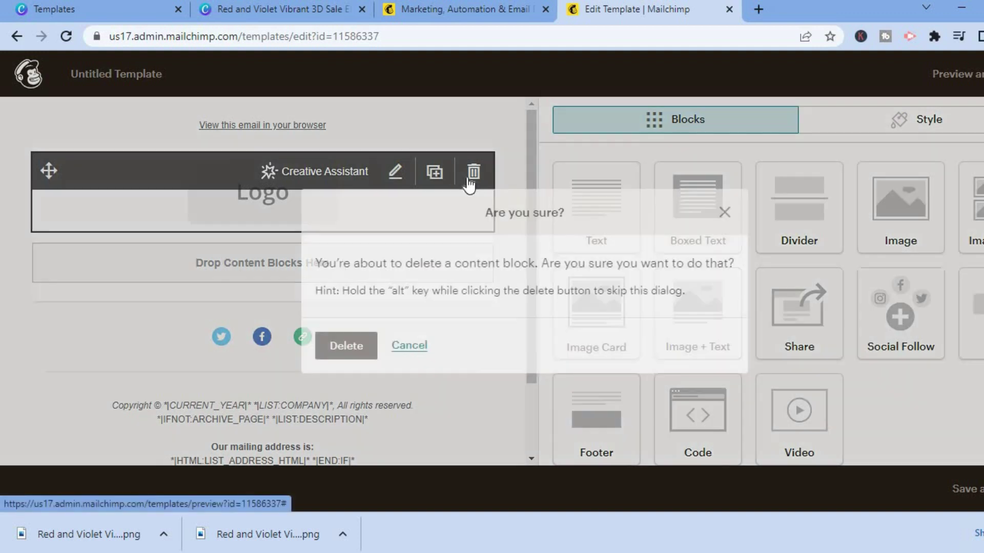
left_click(346, 348)
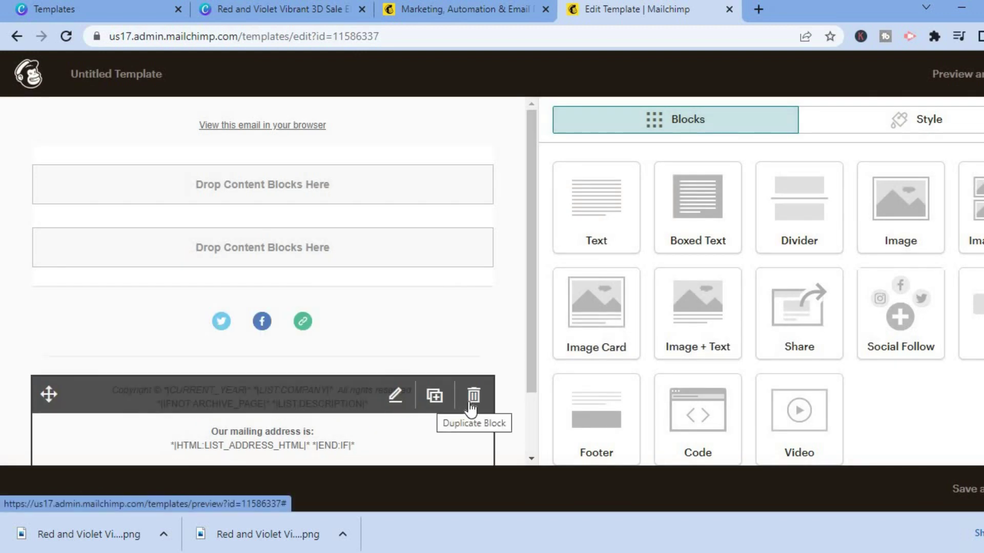
left_click(473, 395)
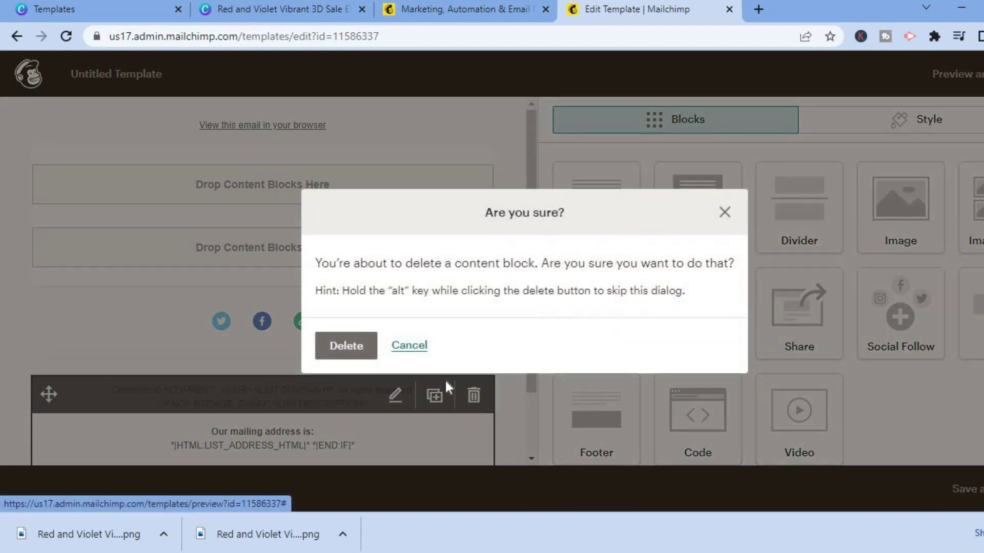
left_click(404, 344)
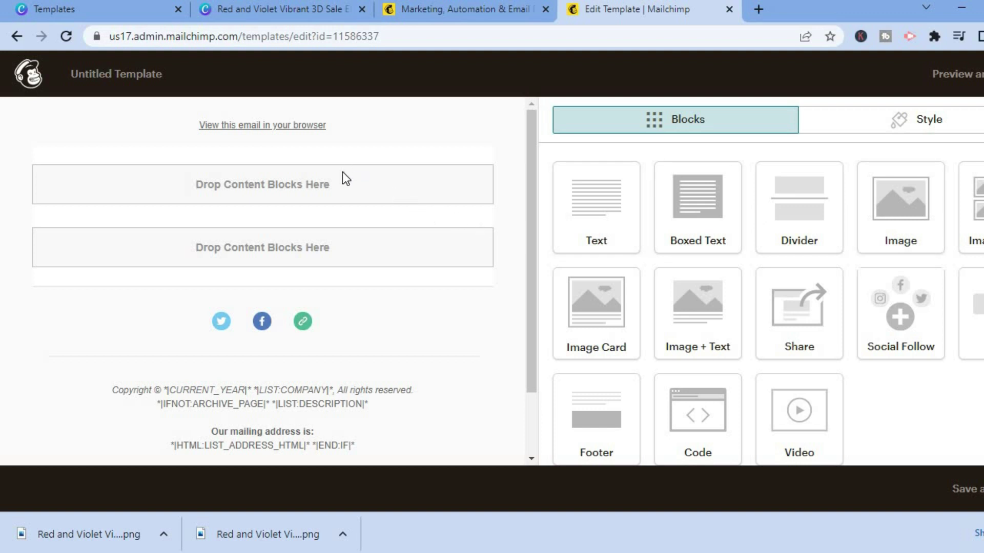
- Add an Image block and upload Red and Violet Vibrant 3D Sale Email Newsletter.png into it
left_click_drag(900, 207, 267, 236)
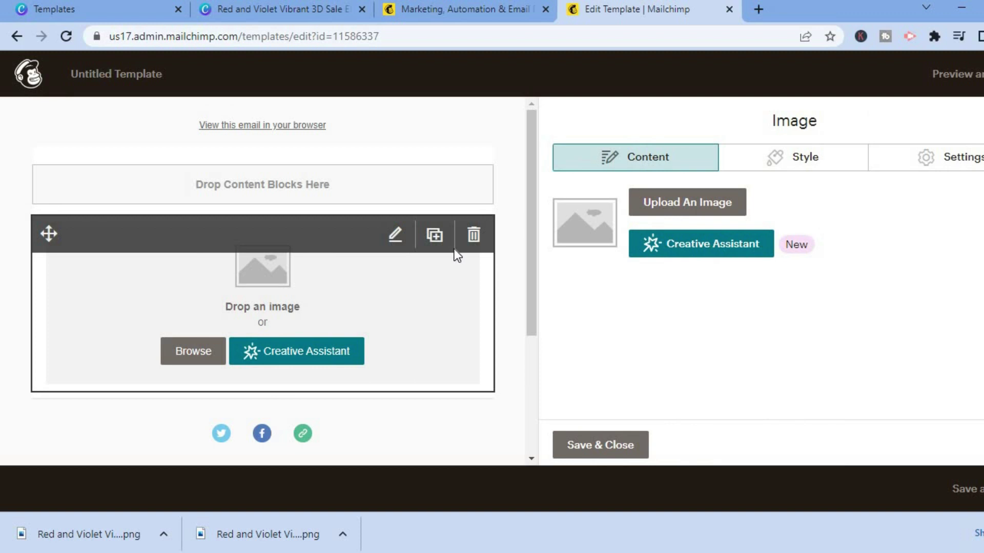
left_click(682, 203)
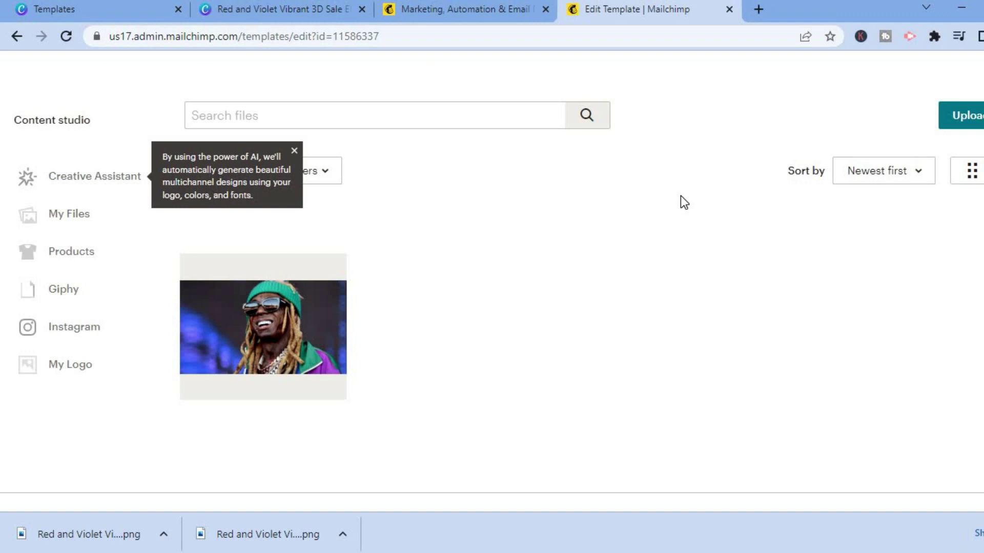
left_click(954, 114)
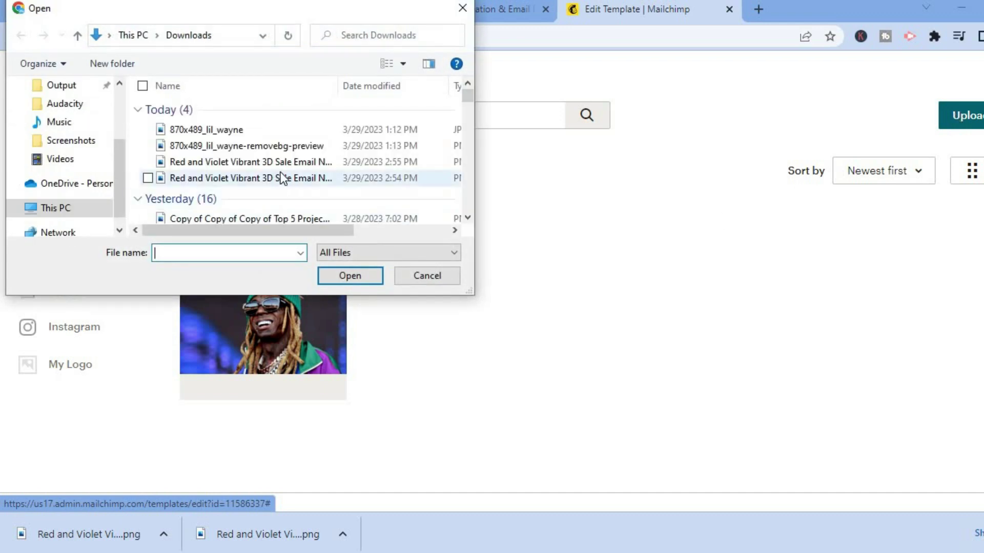
left_click(319, 180)
left_click(331, 271)
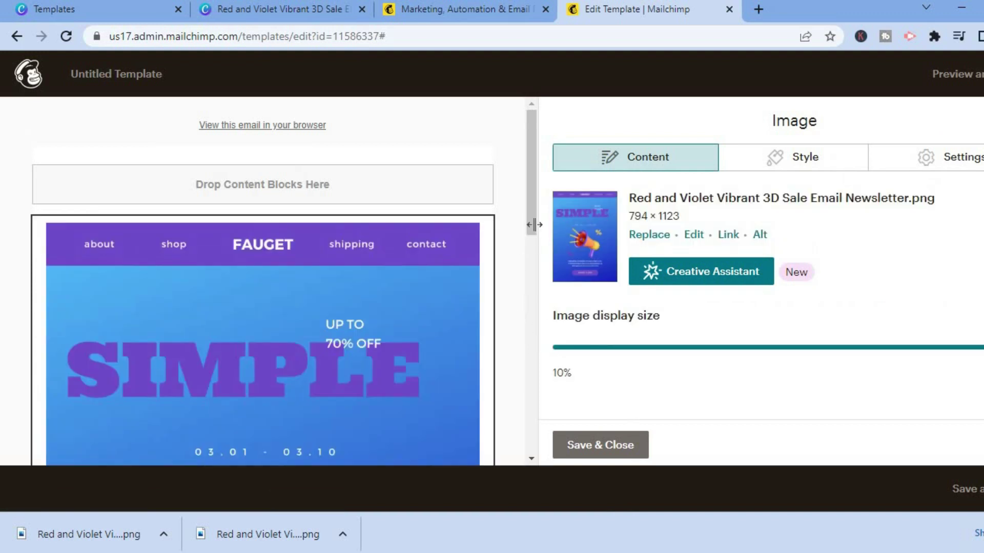
scroll(531, 279, "down", 2)
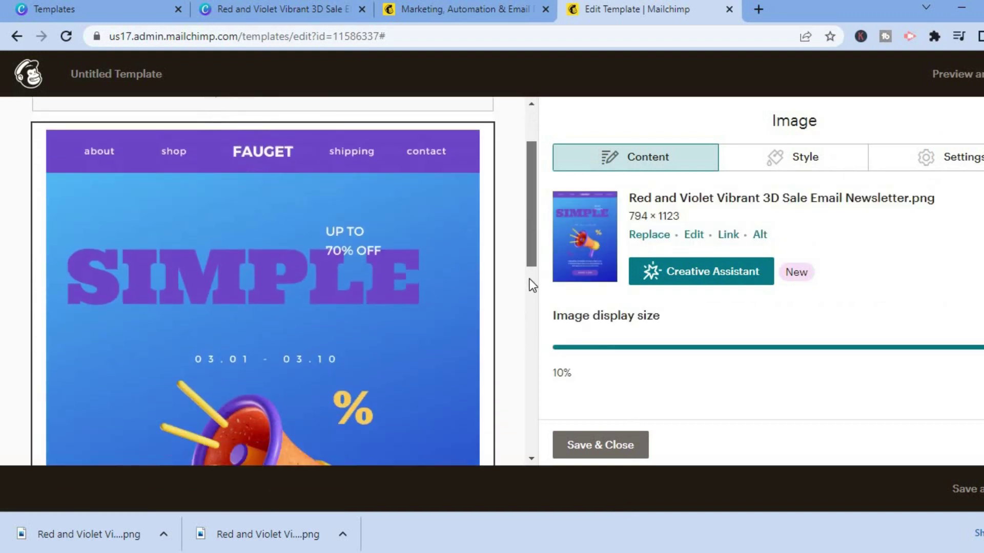
scroll(530, 279, "down", 3)
left_click_drag(530, 297, 530, 225)
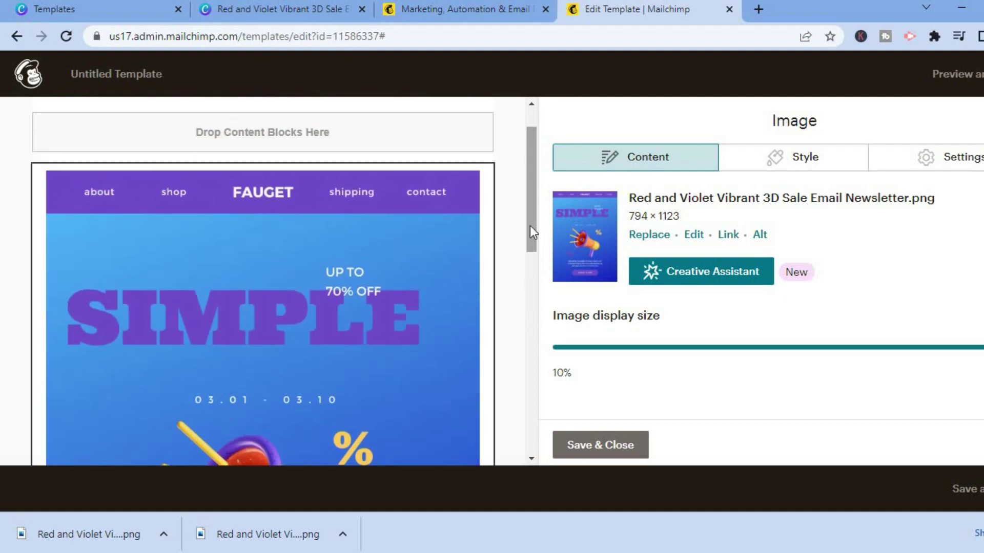
- Adjust the newsletter image's crop frame in the image editor and save it at 794 × 1123
left_click(695, 236)
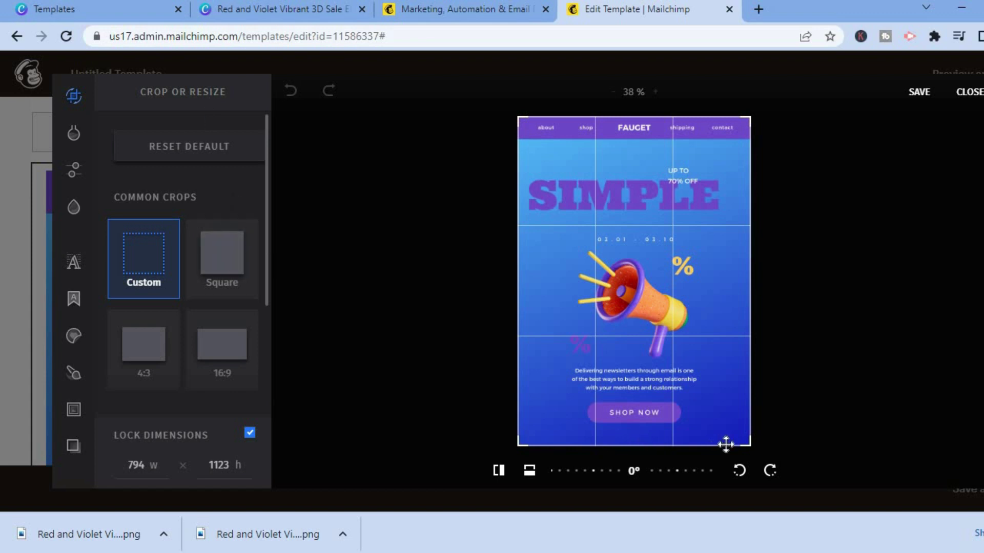
left_click_drag(732, 422, 757, 354)
left_click(920, 93)
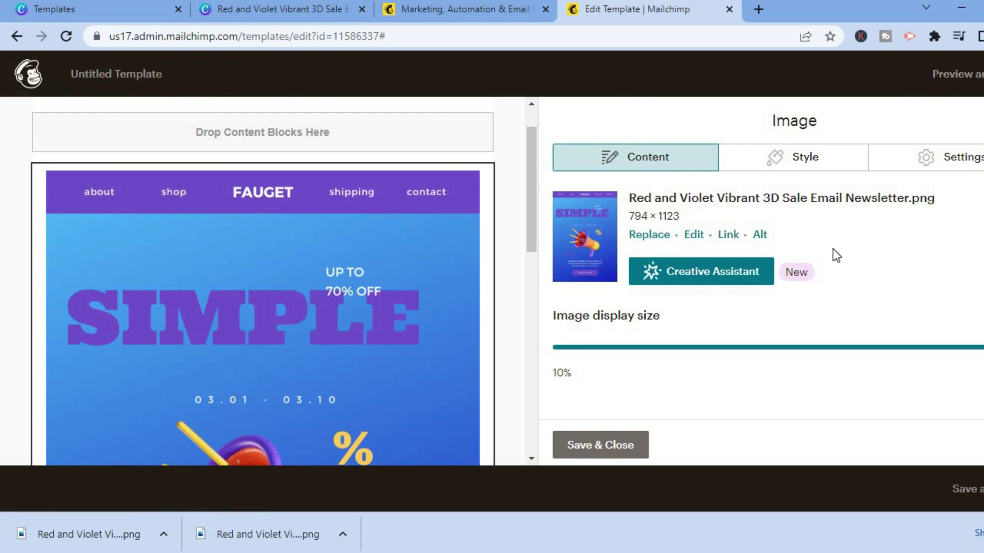
- Leave the image unlinked, keeping Web address as the link type, and Save & Close the block
left_click(736, 236)
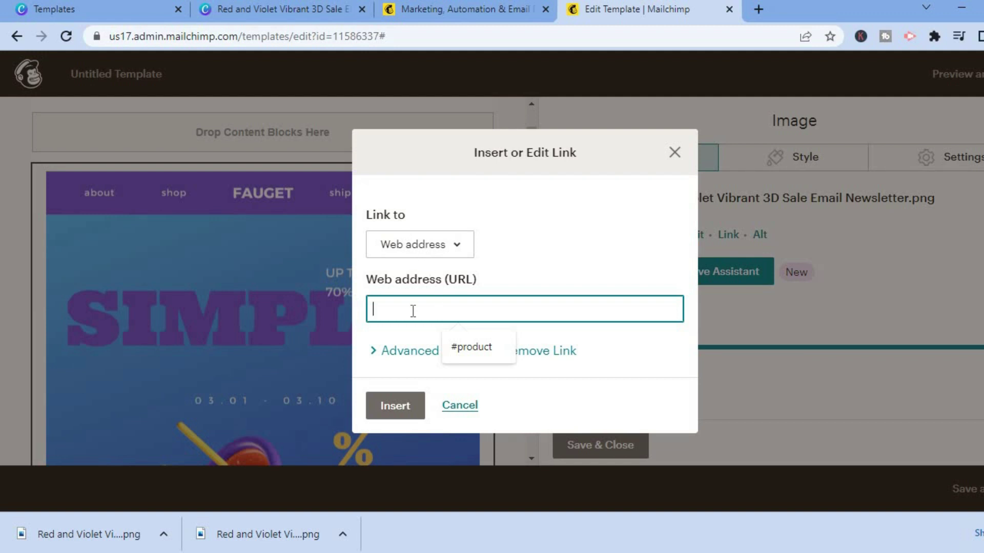
left_click(425, 251)
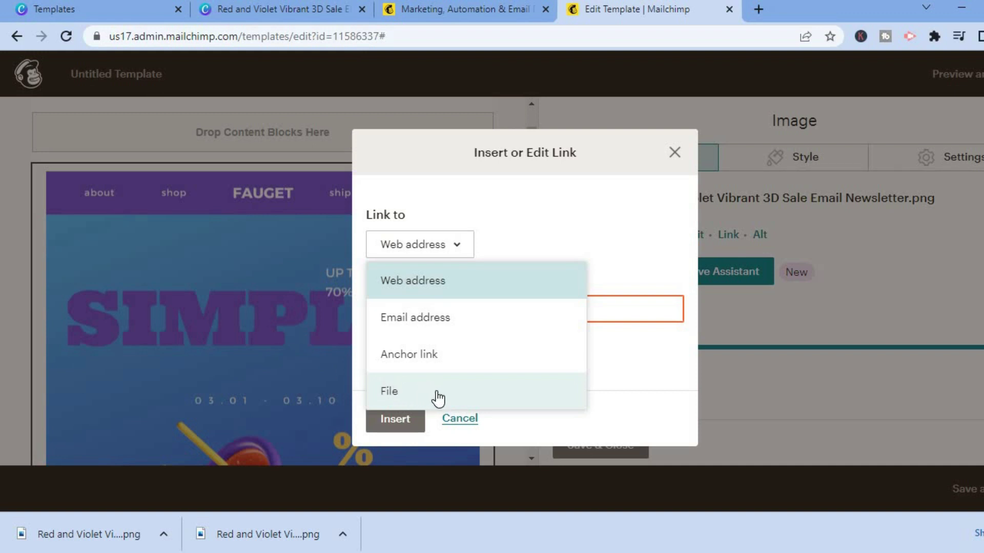
left_click(455, 421)
left_click(458, 420)
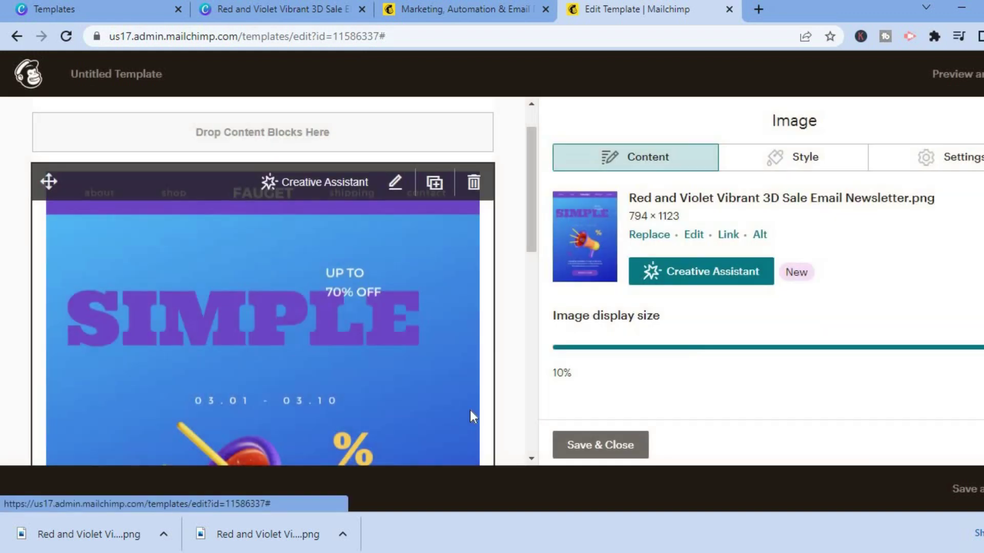
left_click(574, 445)
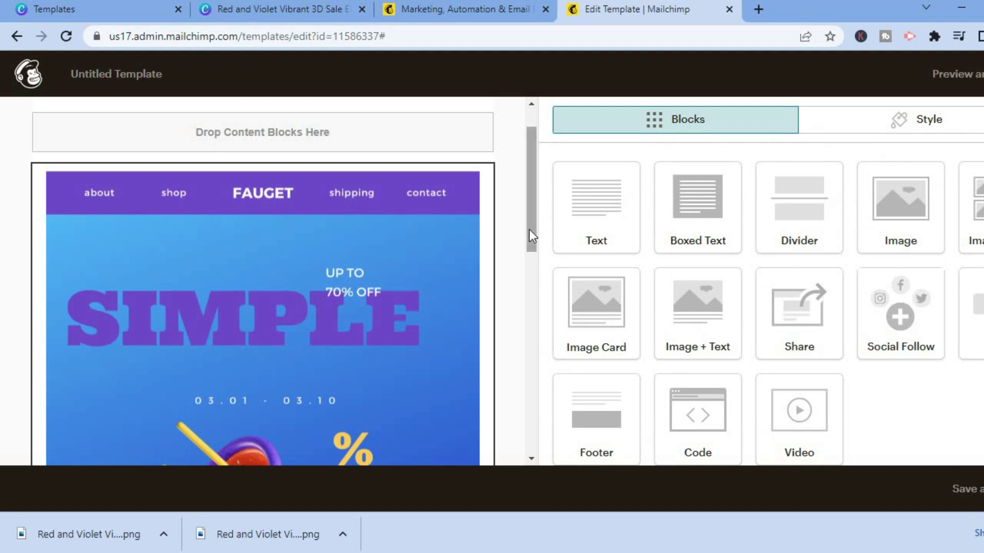
- Add a second Image block below the first and upload the 2:55 PM newsletter PNG
left_click_drag(530, 229, 531, 413)
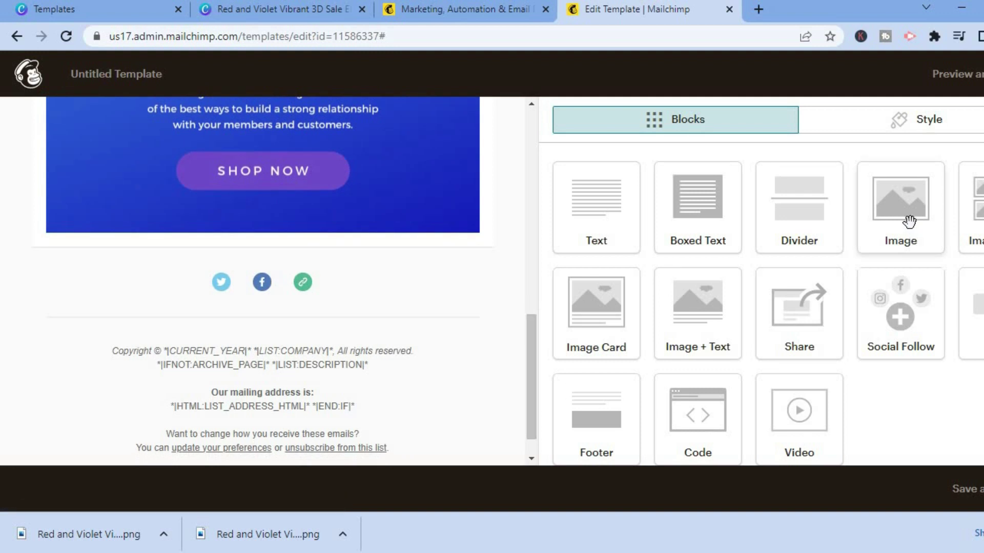
mouse_move(347, 296)
mouse_move(894, 210)
left_mouse_down()
mouse_move(329, 273)
mouse_move(413, 249)
mouse_move(908, 210)
left_mouse_up()
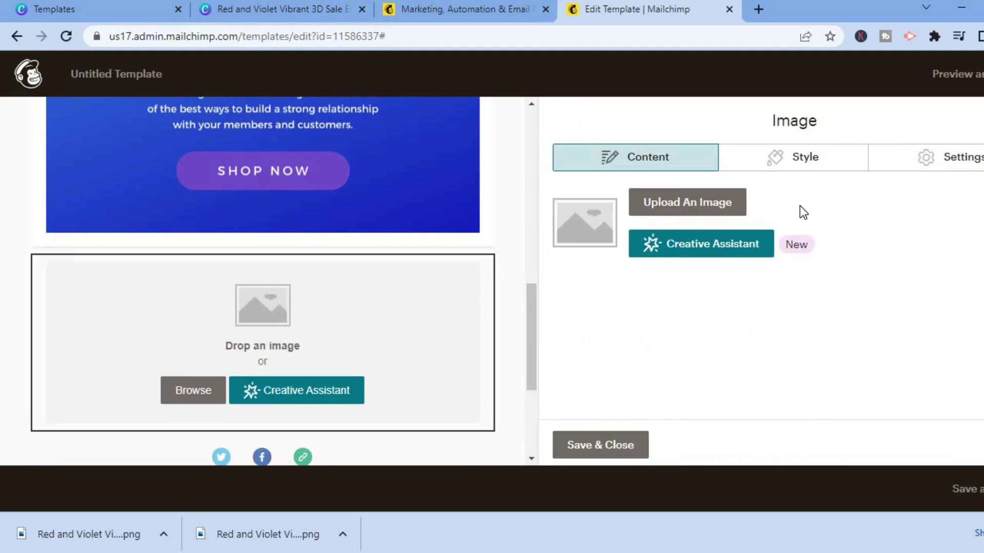
left_click(701, 204)
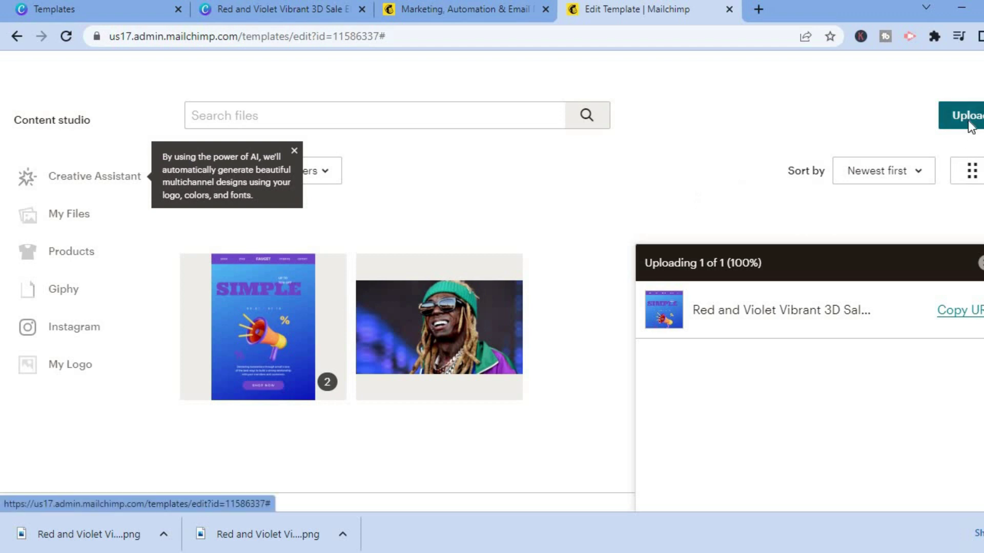
left_click(970, 127)
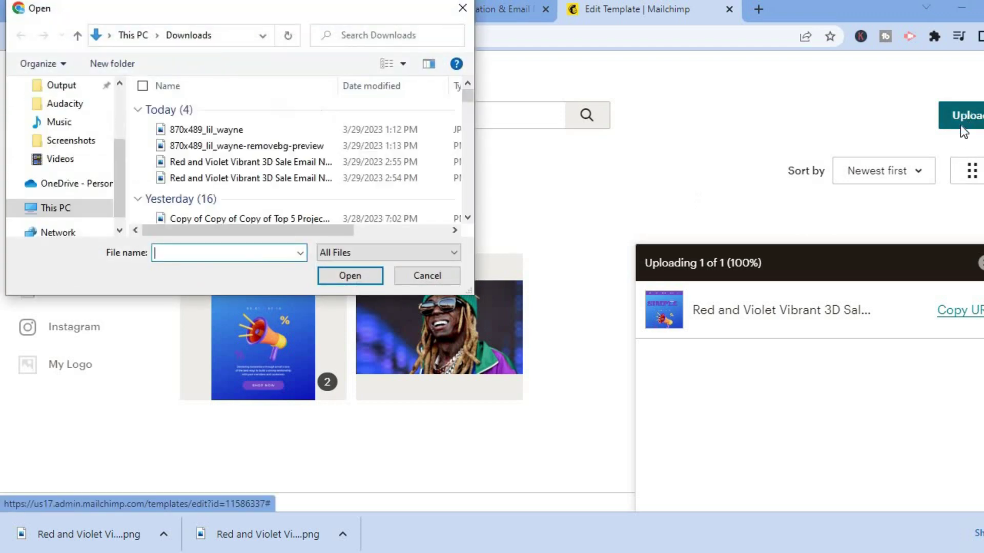
left_click(370, 162)
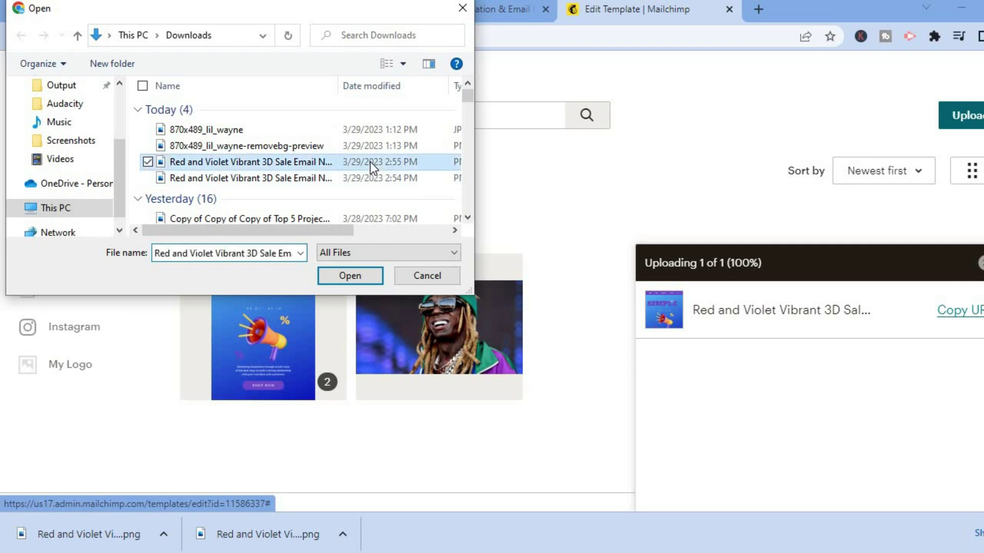
left_click(354, 274)
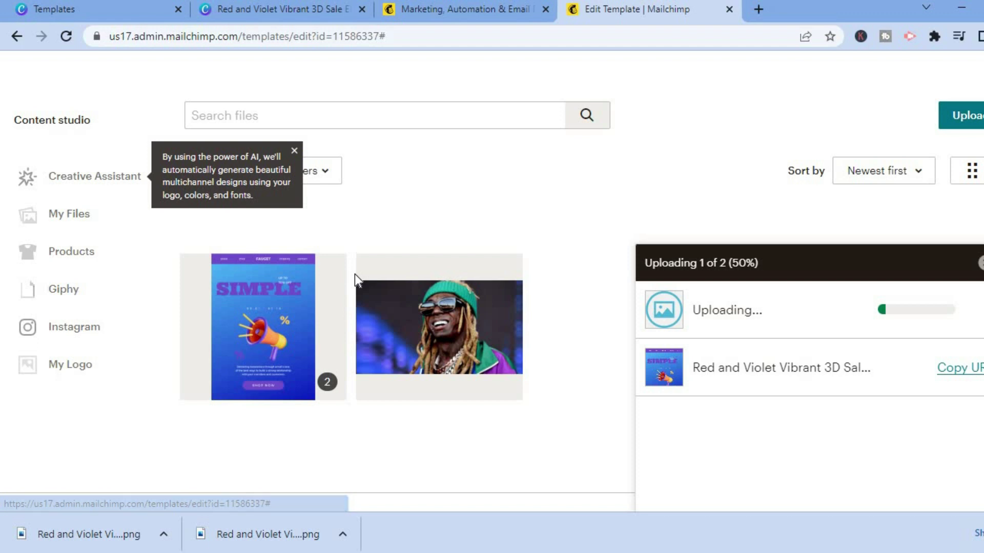
- Return to the template and Save & Close the second newsletter image block
key("Escape")
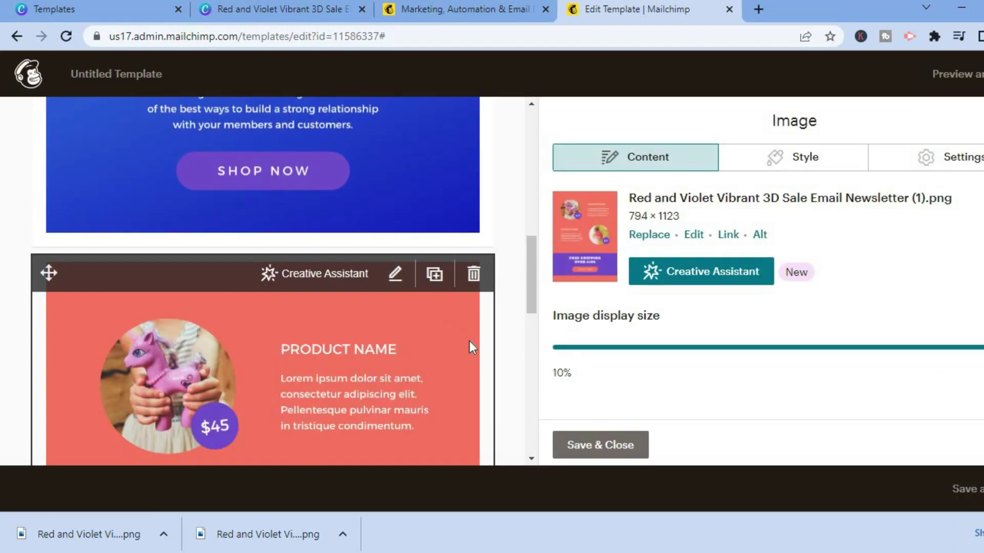
left_click_drag(530, 276, 530, 379)
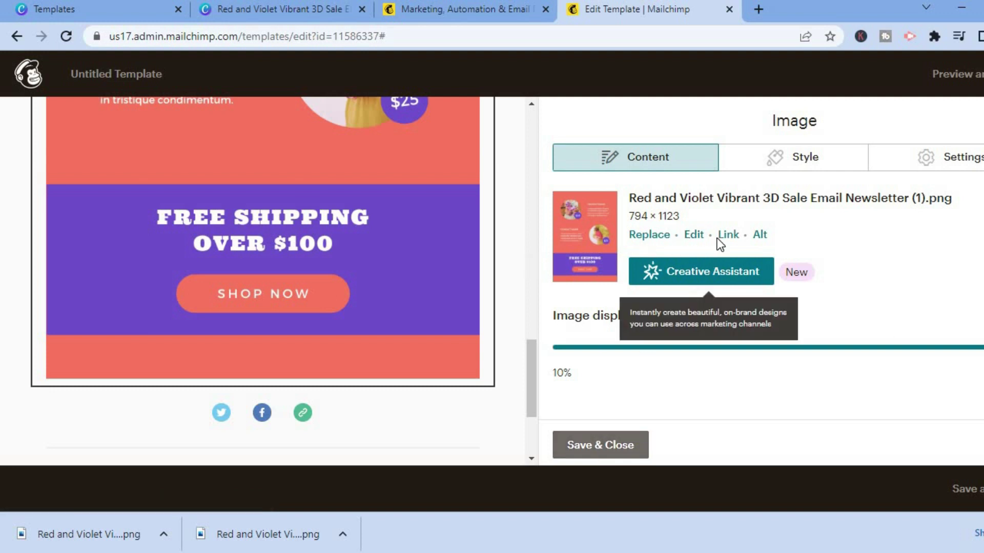
left_click(593, 453)
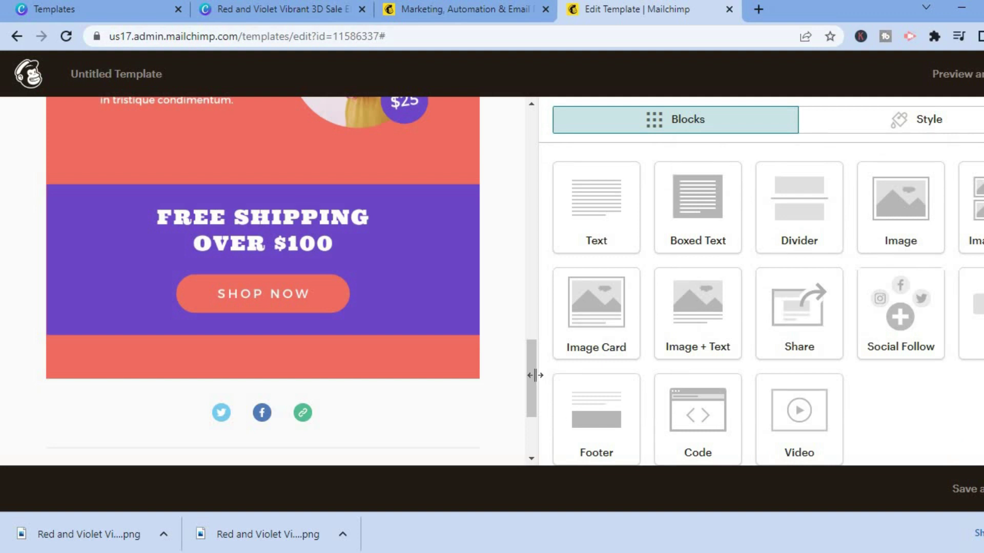
- Add a Social Follow block below the images, delete the old social icons block, and save
scroll(481, 390, "down", 3)
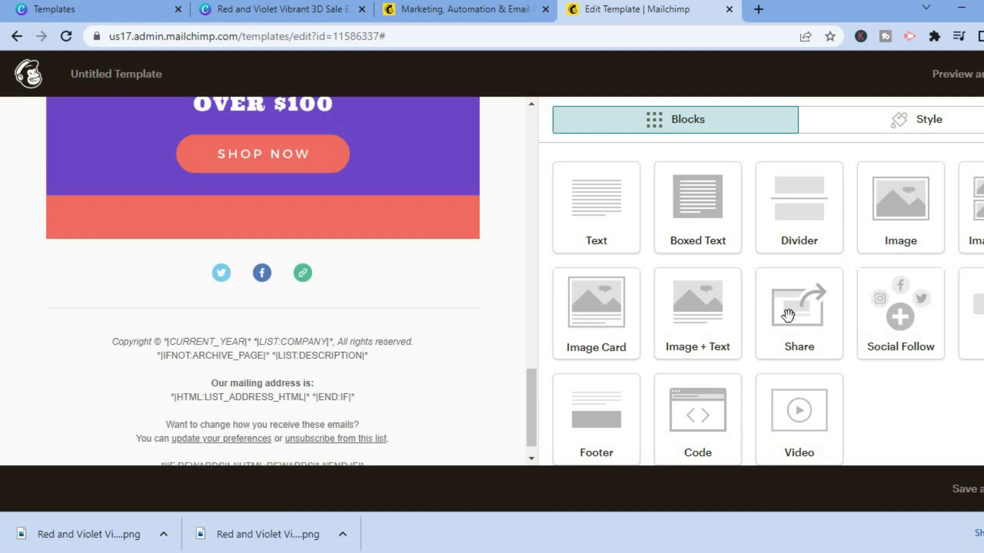
left_click_drag(904, 319, 358, 262)
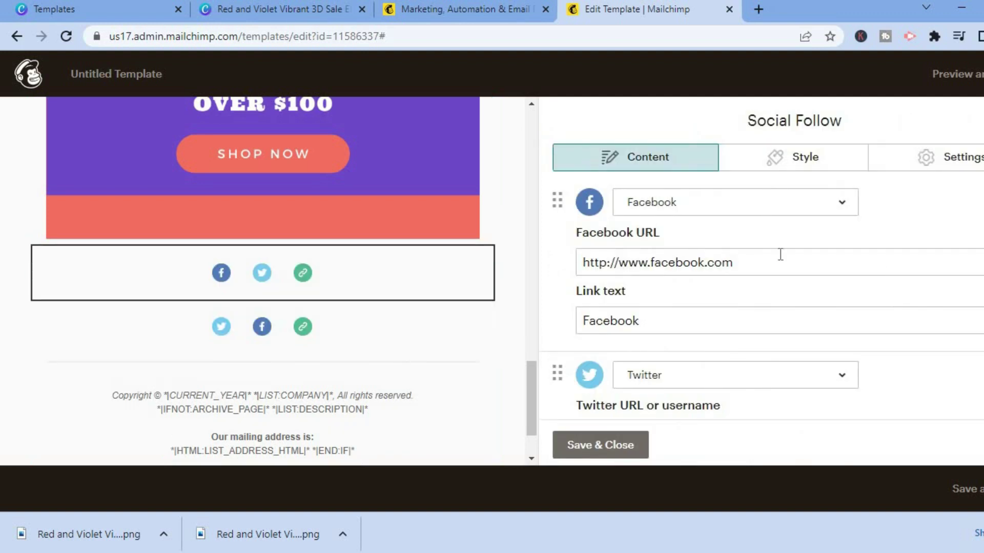
scroll(761, 299, "down", 5)
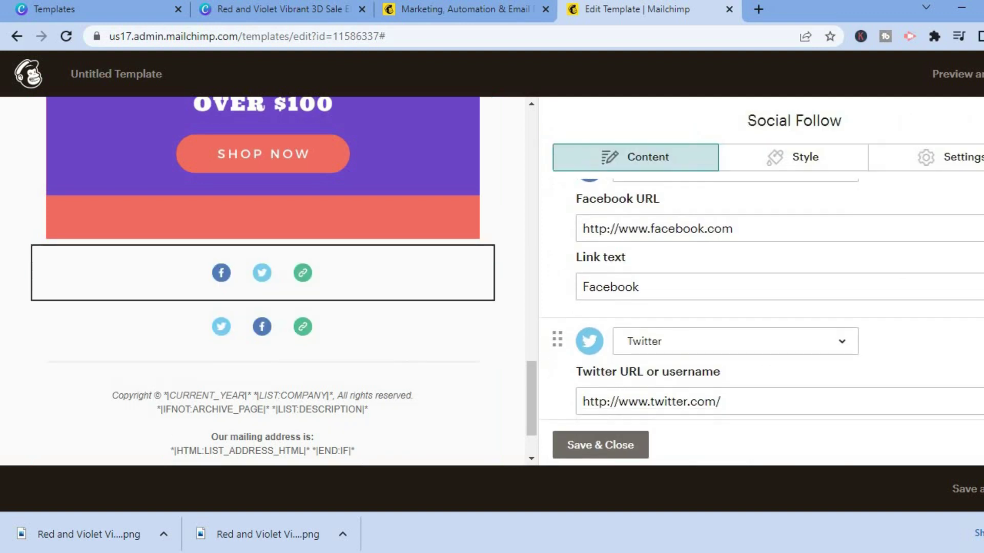
scroll(762, 298, "down", 3)
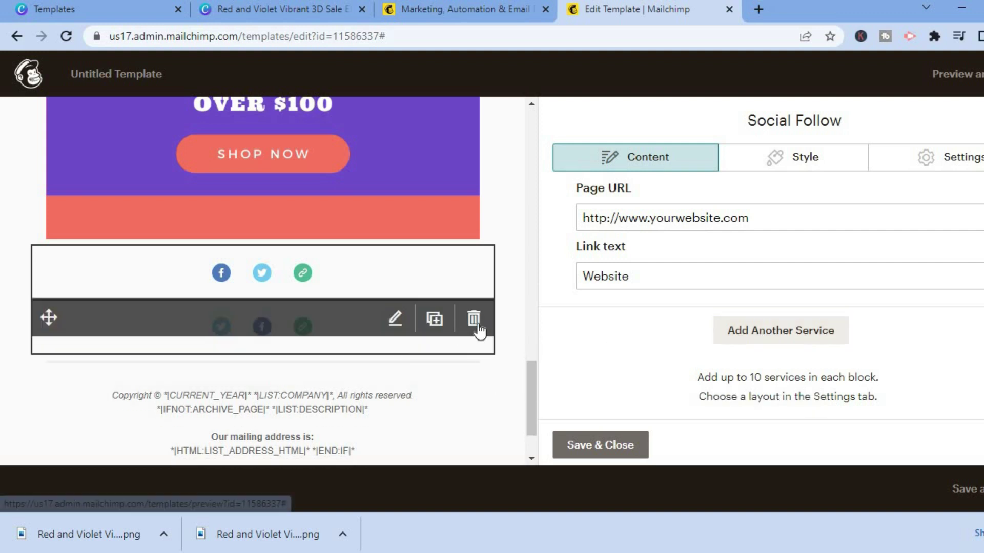
left_click(475, 324)
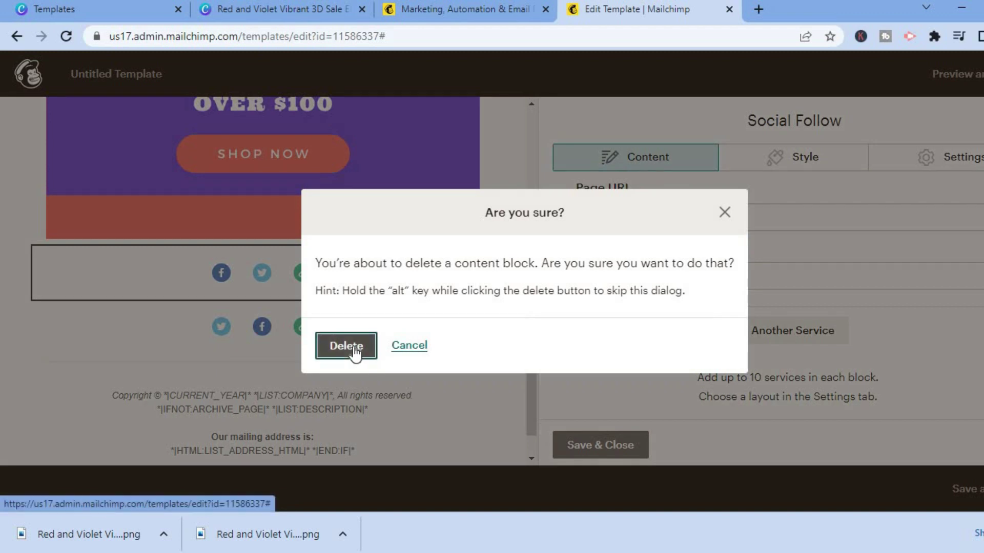
key("Return")
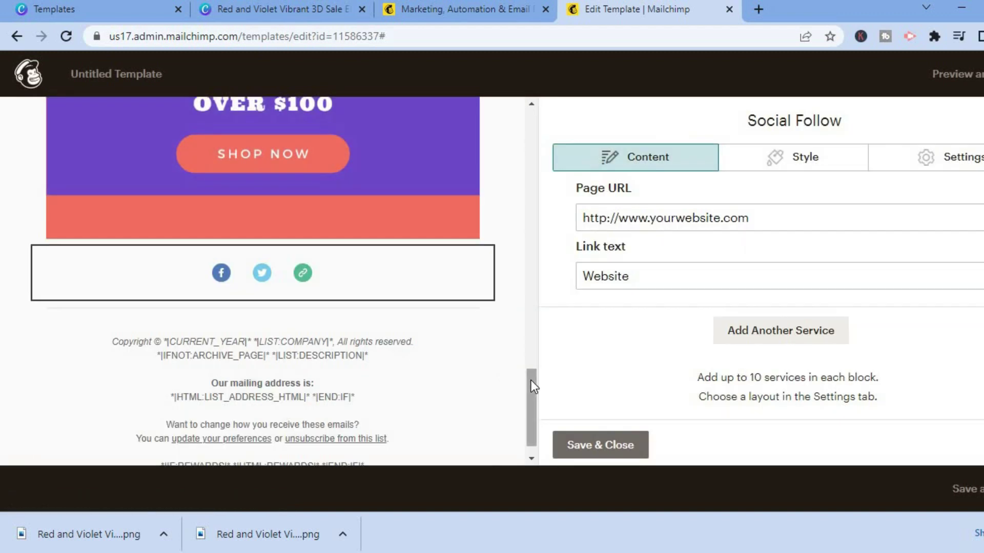
left_click(583, 446)
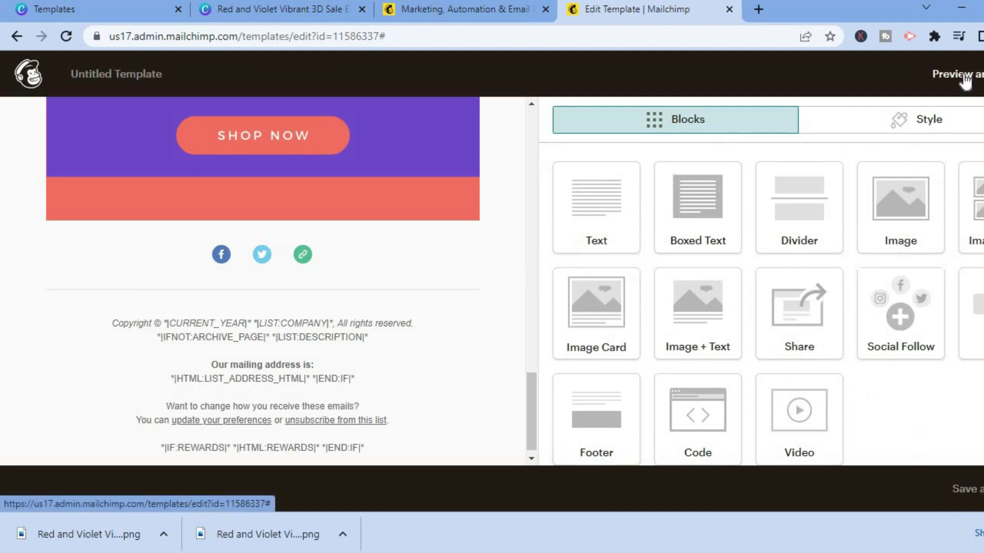
left_click(965, 79)
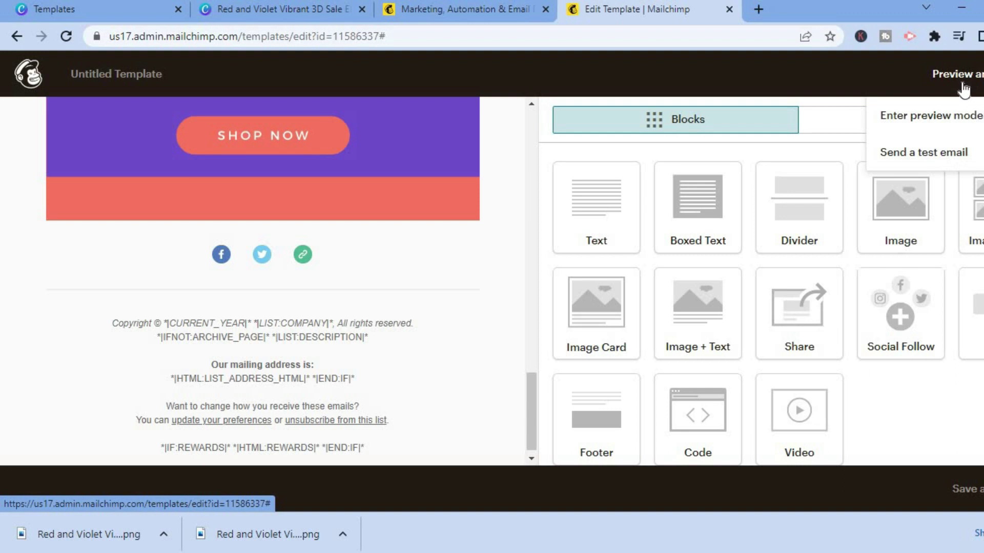
left_click(948, 118)
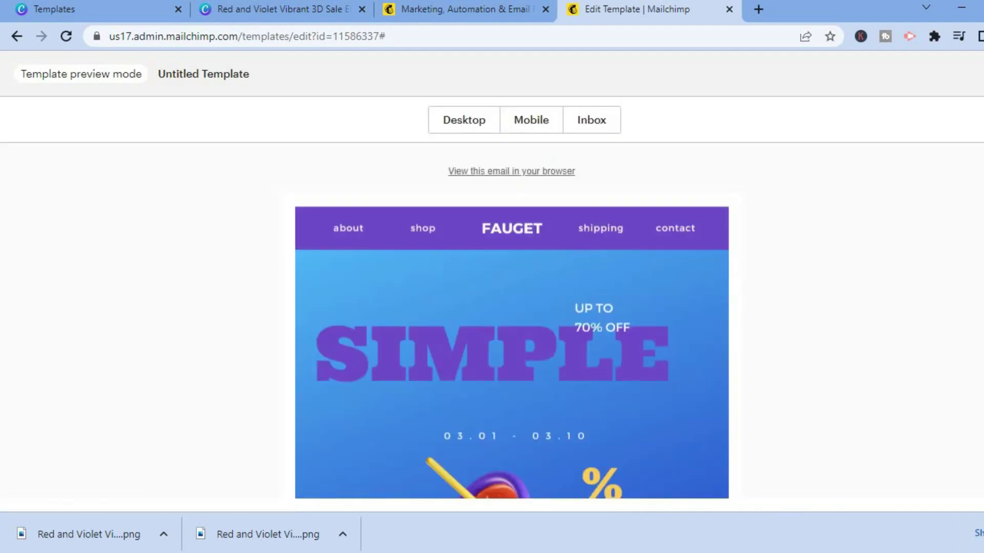
scroll(512, 321, "down", 7)
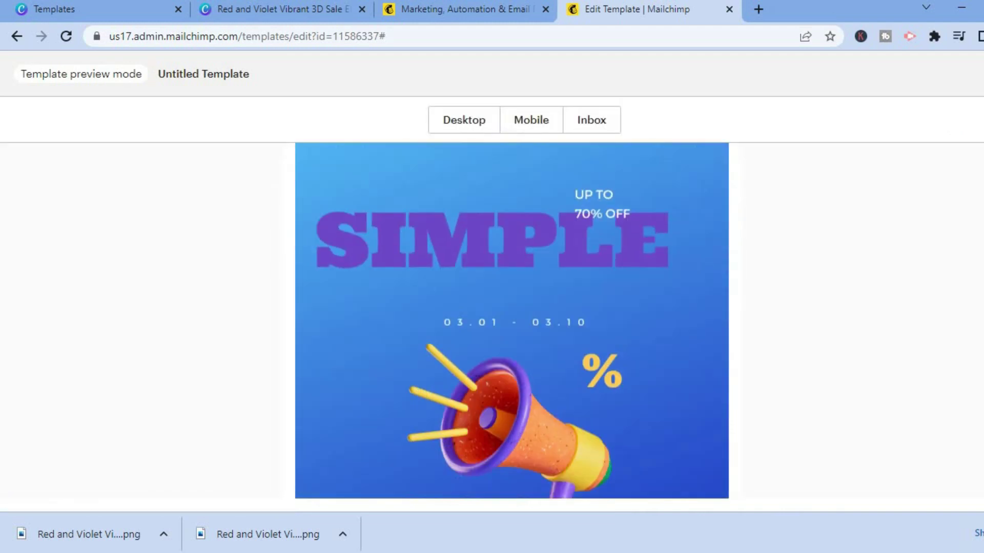
scroll(512, 320, "down", 9)
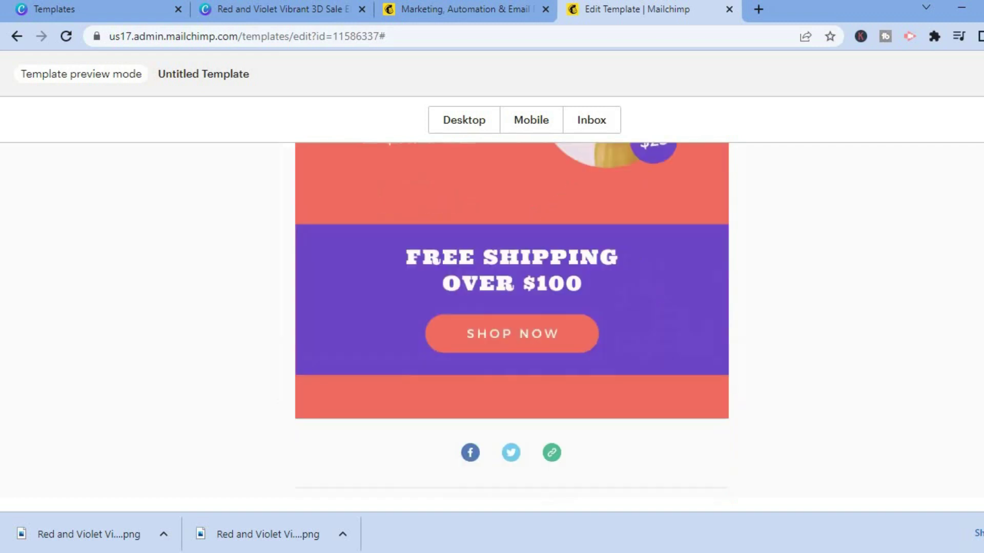
scroll(511, 320, "up", 16)
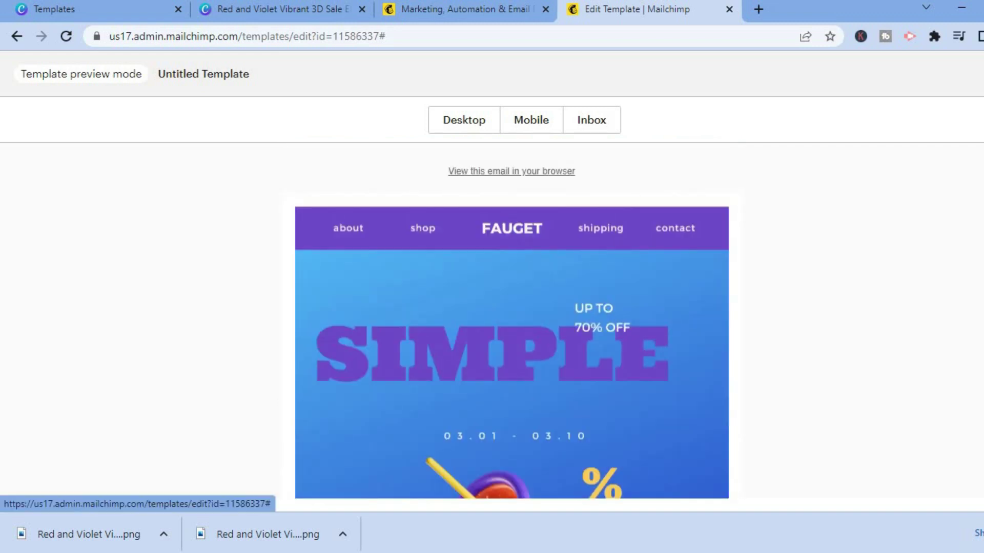
key("Escape")
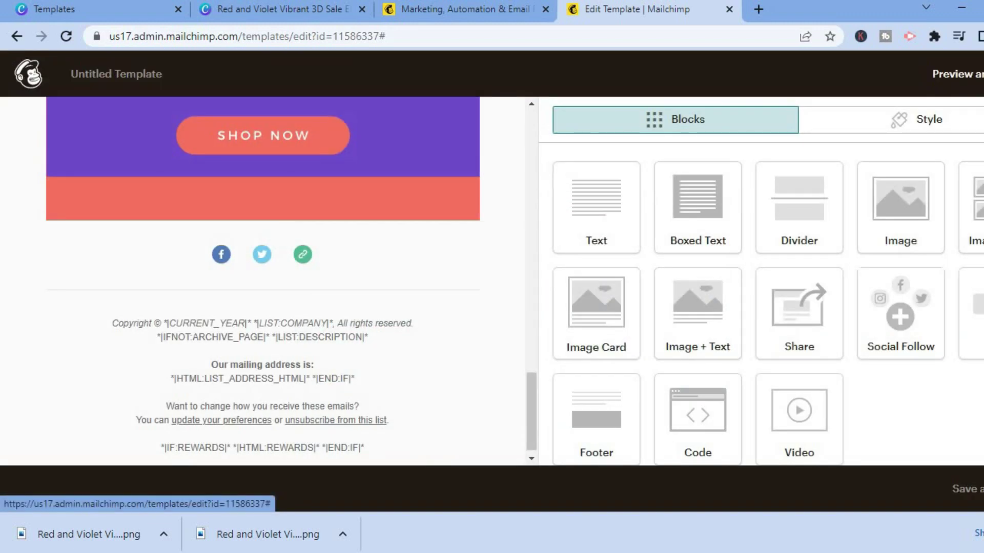
- Save and exit the template under the name 'test1'
left_click(957, 74)
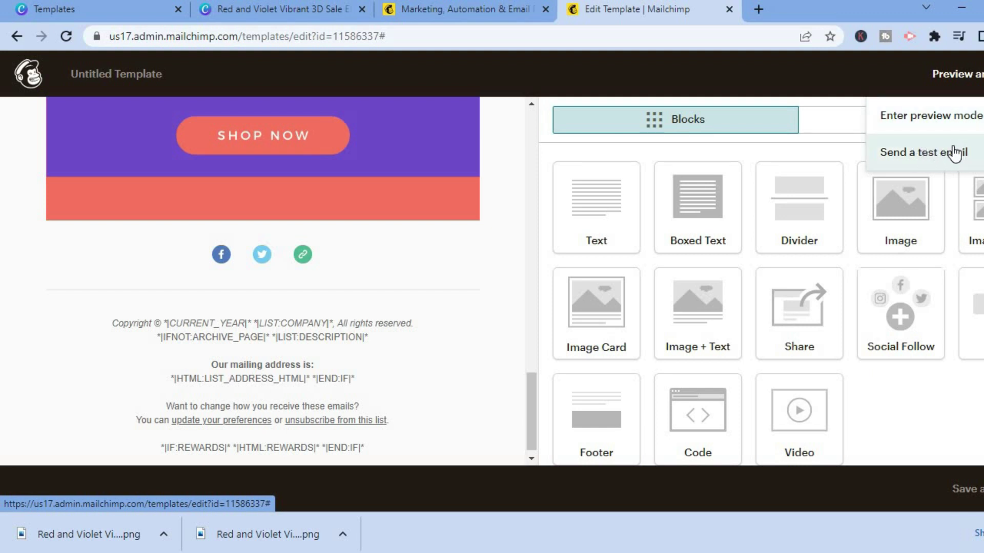
left_click(973, 497)
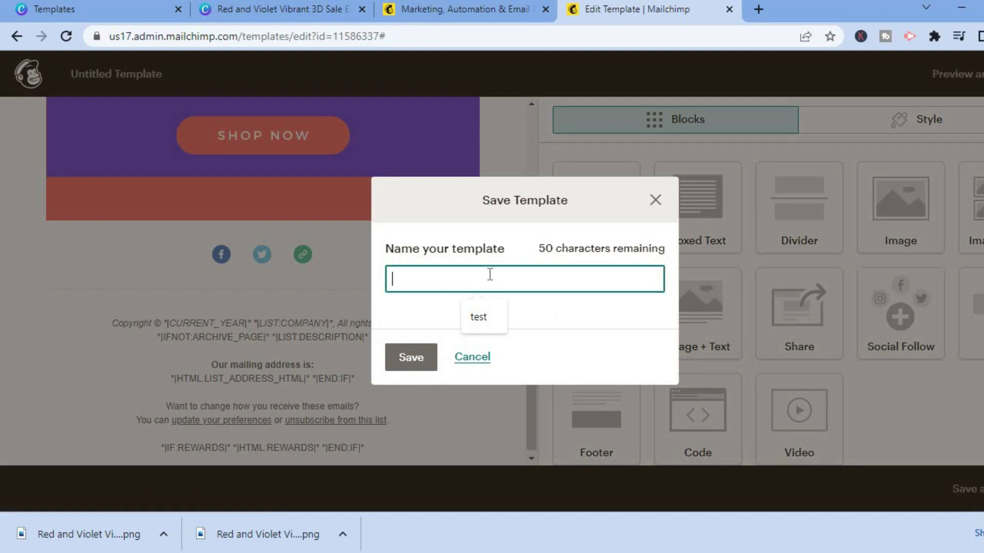
left_click(484, 317)
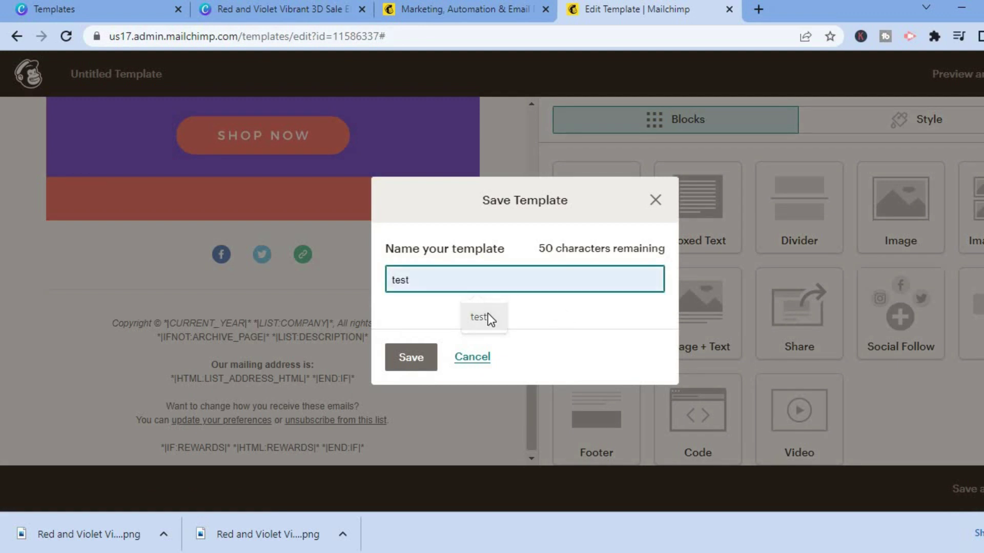
left_click(484, 317)
type("1")
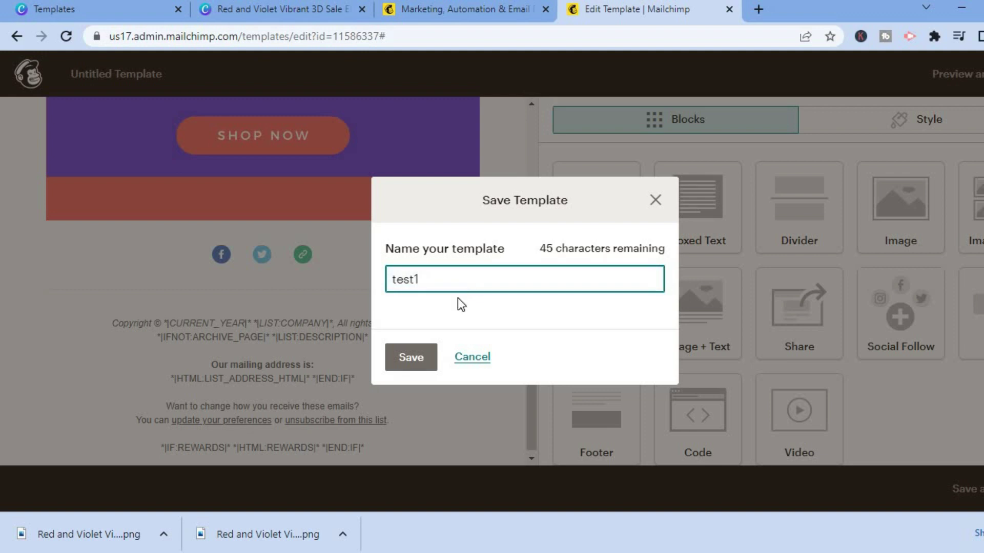
left_click(415, 355)
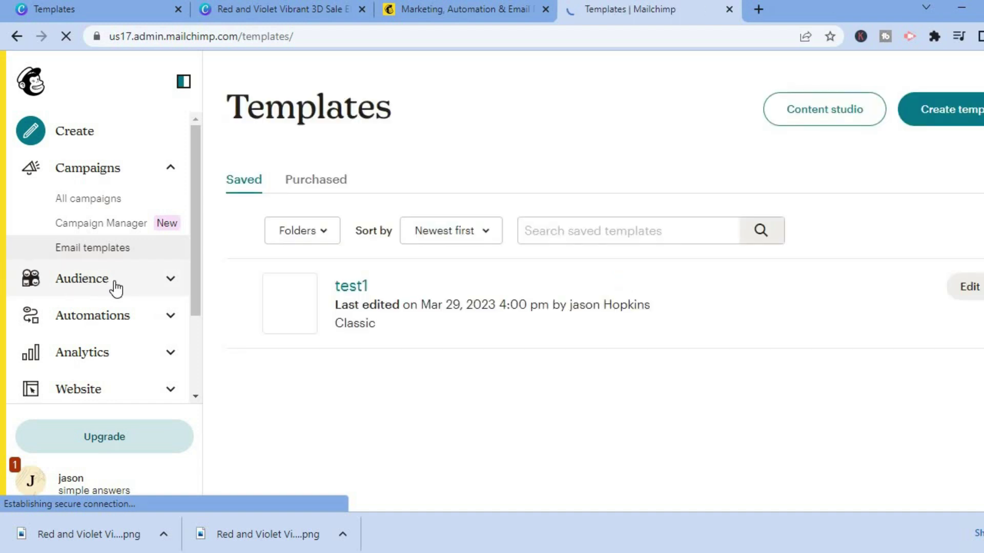
- Go through Mailchimp's Audience and Automations sidebar pages to reach Campaigns > All campaigns
left_click(120, 288)
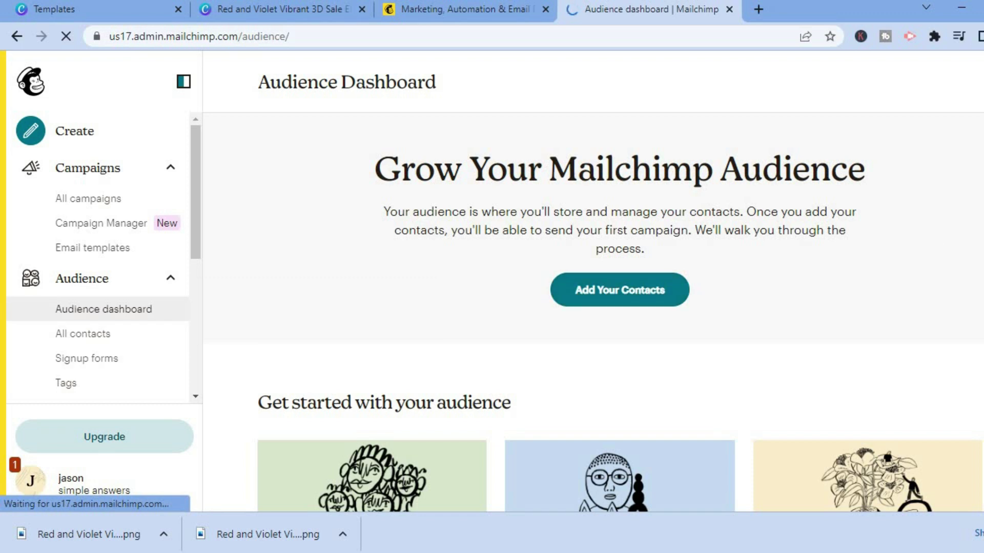
scroll(620, 307, "down", 5)
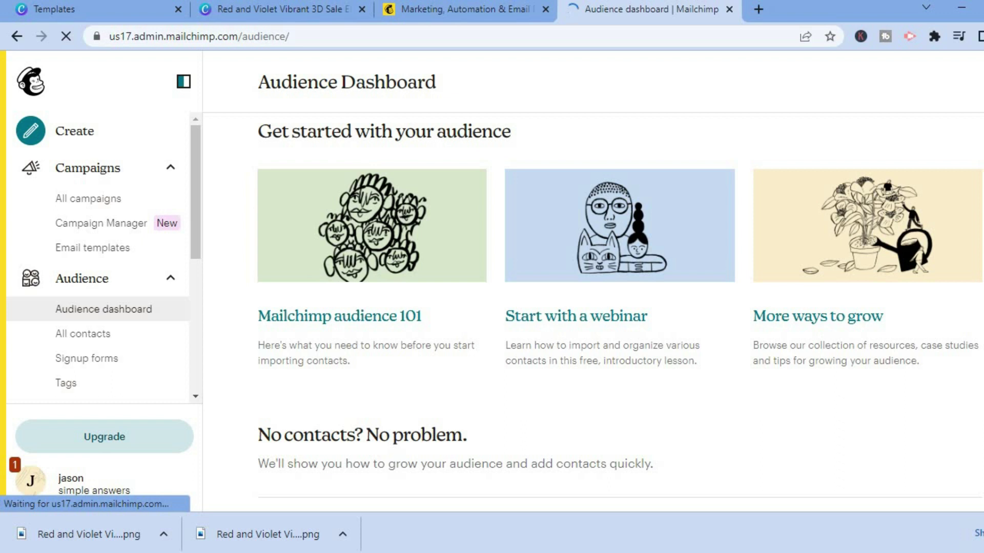
left_click_drag(198, 216, 187, 308)
left_click(186, 306)
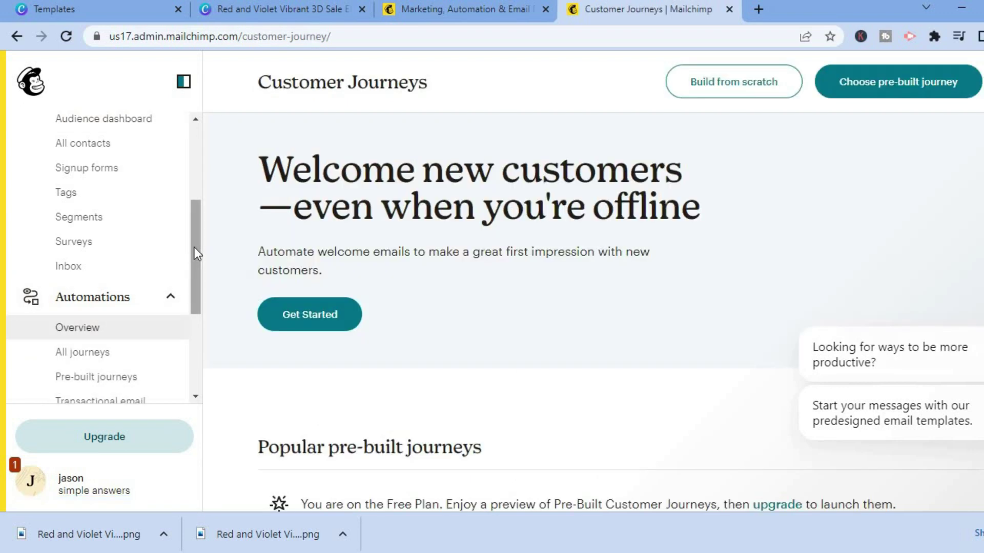
left_click_drag(194, 247, 191, 174)
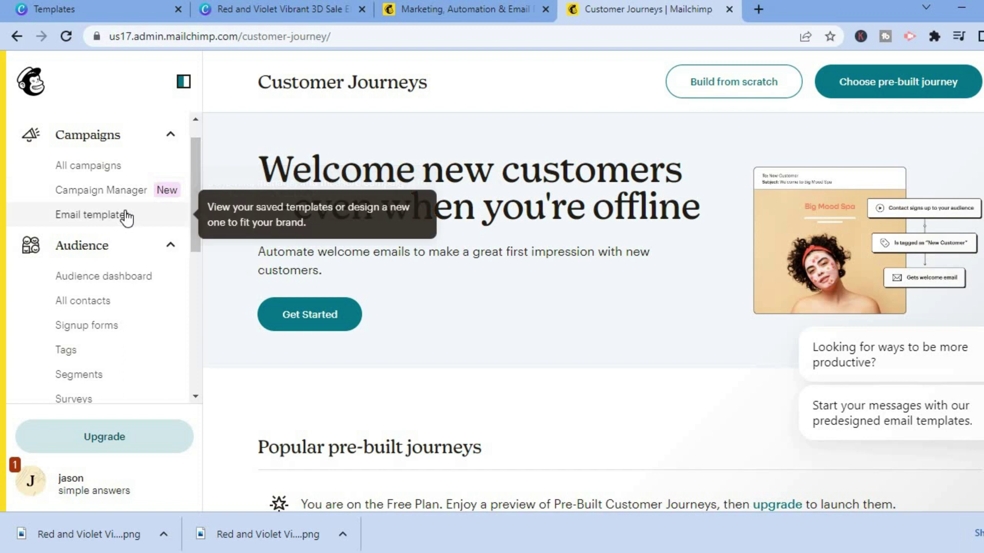
left_click(117, 169)
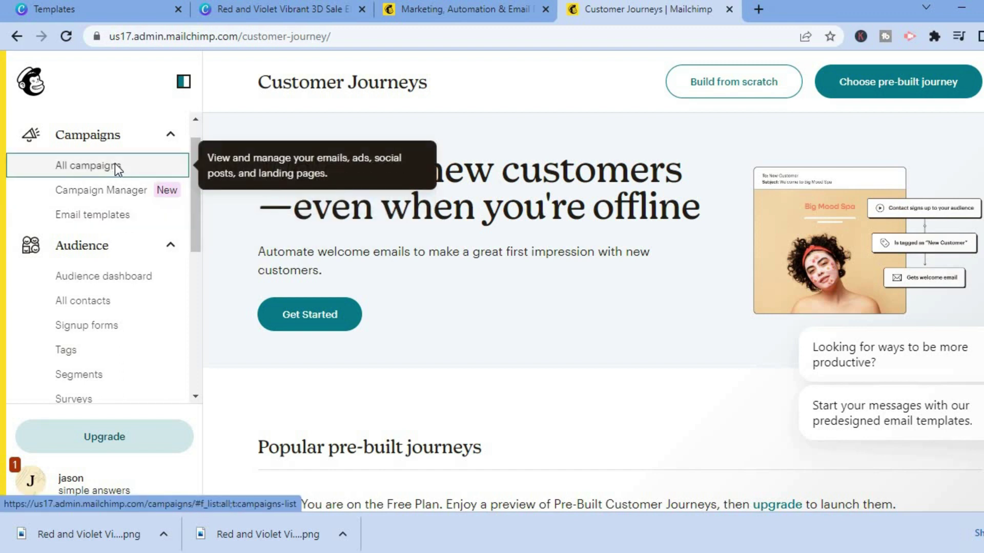